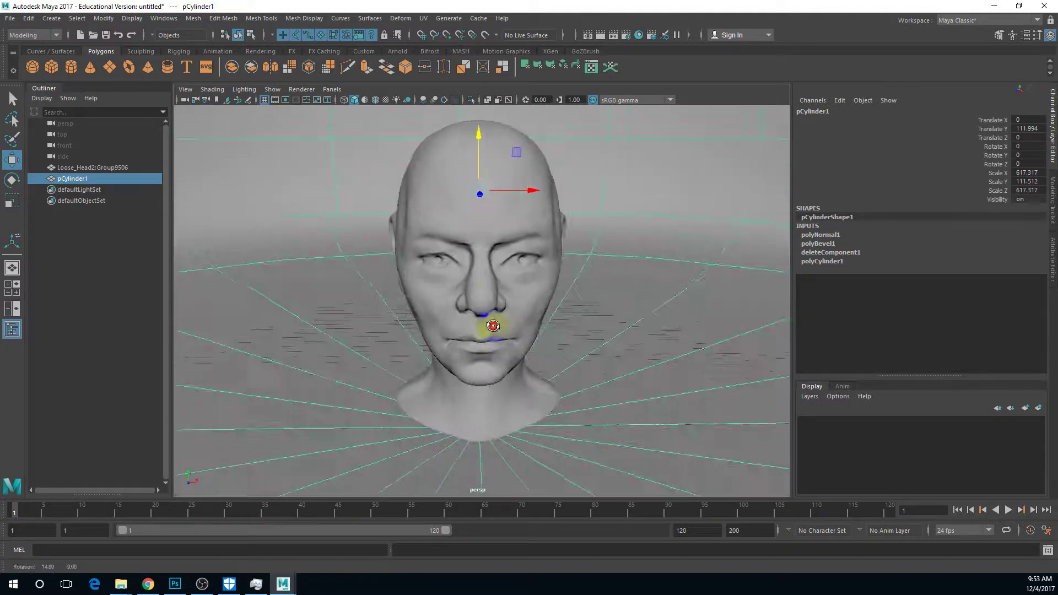
# Step: Inspect the head model and the cylinder backdrop around it, selecting each in turn
pyautogui.click(502, 303)
pyautogui.scroll(3, 551, 319)
pyautogui.keyDown('alt'); pyautogui.moveTo(567, 325); pyautogui.dragTo(569, 361); pyautogui.keyUp('alt')
pyautogui.scroll(-3, 611, 329)
pyautogui.click(569, 361)
pyautogui.click(513, 291)
pyautogui.click(514, 291)
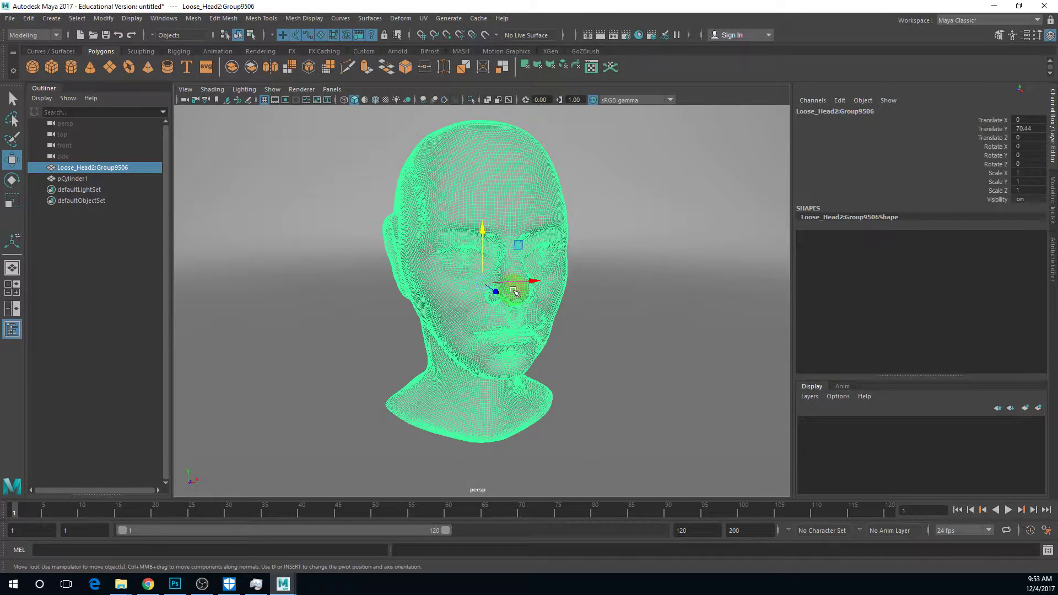
pyautogui.click(513, 291)
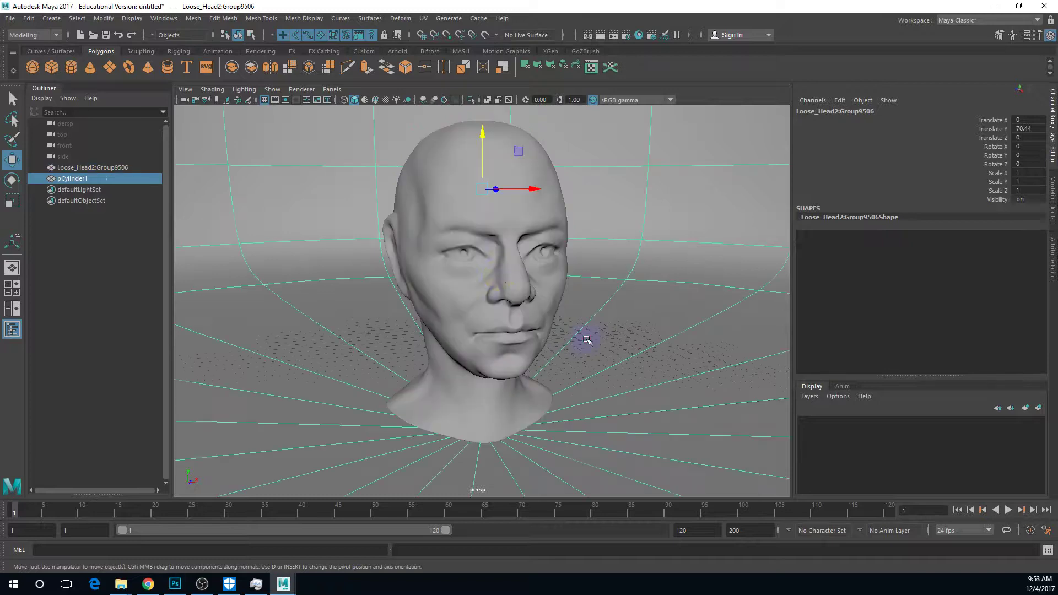
pyautogui.scroll(-5, 500, 276)
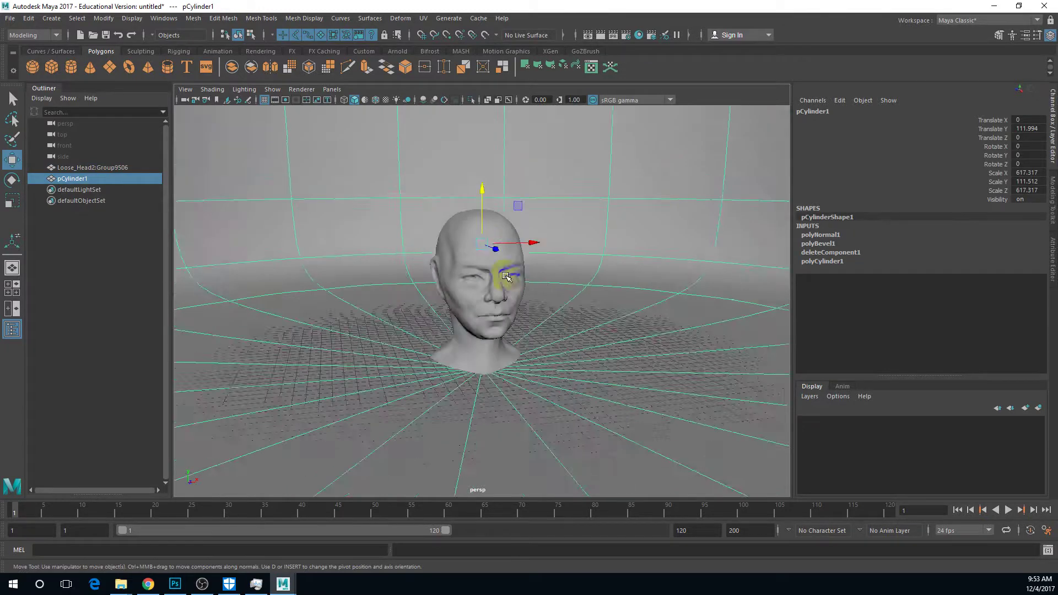
# Step: Undo the backdrop's edits step by step, back to the original closed cylinder with its top cap
pyautogui.keyDown('alt'); pyautogui.moveTo(501, 278); pyautogui.dragTo(568, 237); pyautogui.keyUp('alt')
pyautogui.moveTo(577, 217)
pyautogui.mouseDown(button='right')
pyautogui.moveTo(576, 184)
pyautogui.moveTo(566, 231)
pyautogui.mouseUp(button='right')
pyautogui.doubleClick(567, 230)
pyautogui.hotkey('ctrl', 'z')
pyautogui.hotkey('ctrl', 'z')
pyautogui.hotkey('ctrl', 'z')
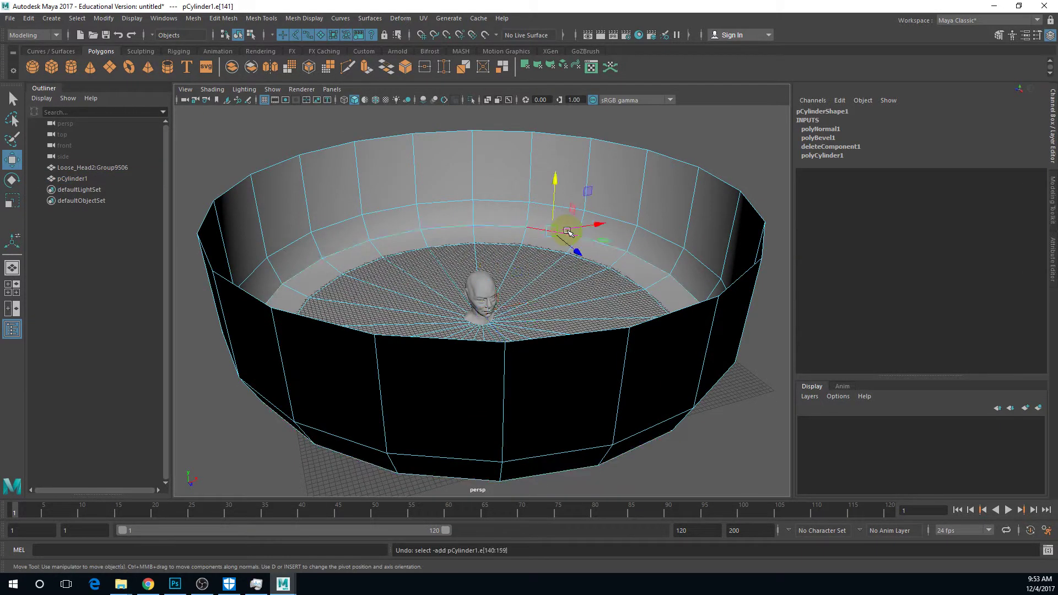
pyautogui.hotkey('ctrl', 'z')
pyautogui.hotkey('ctrl', 'z')
pyautogui.hotkey('ctrl', 'z')
pyautogui.hotkey('ctrl', 'z')
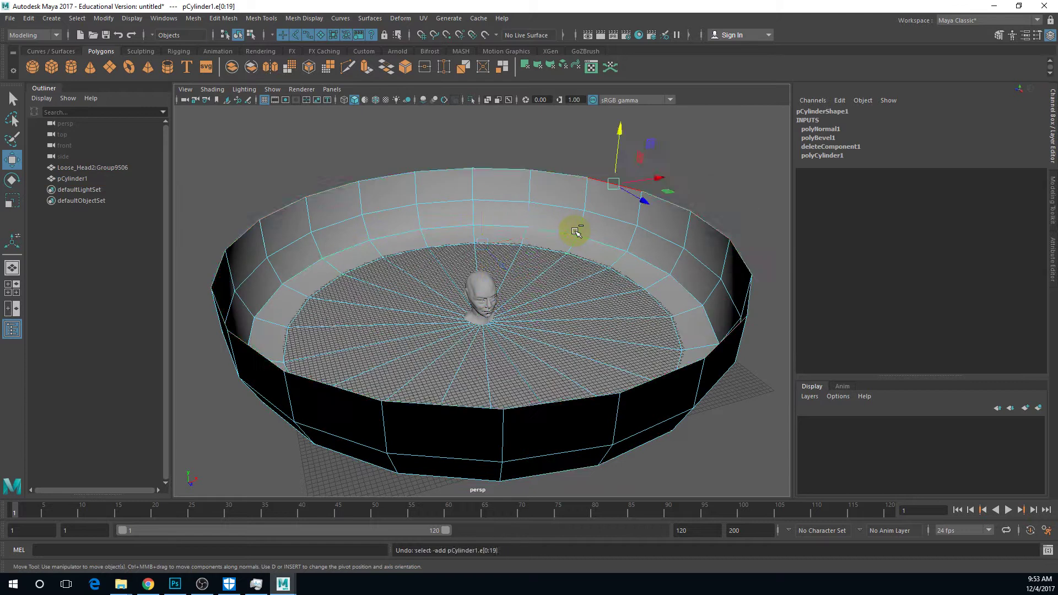
pyautogui.hotkey('ctrl', 'z')
pyautogui.hotkey('ctrl', 'z')
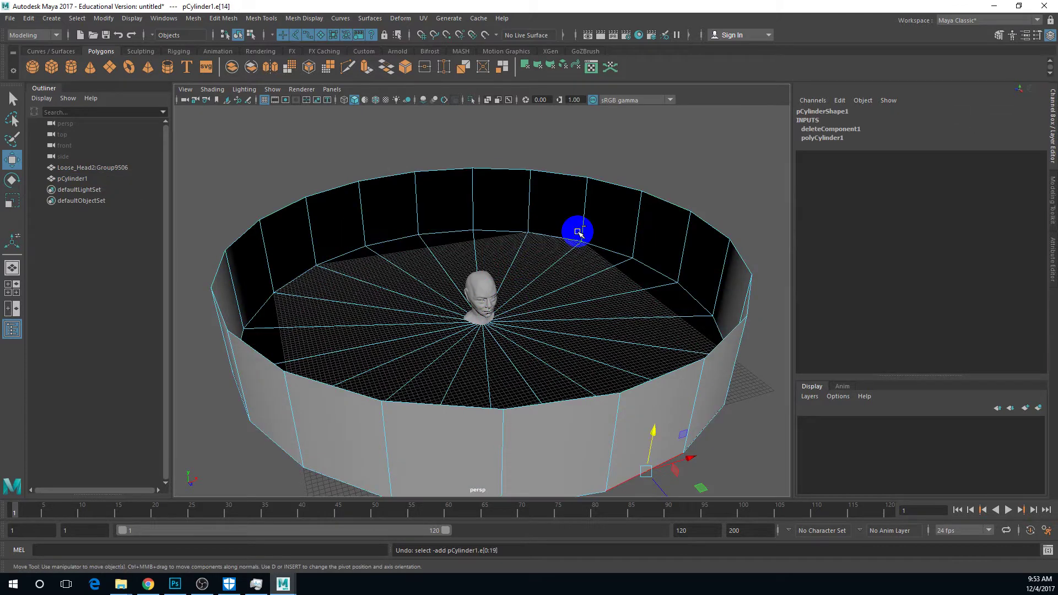
pyautogui.hotkey('ctrl', 'z')
pyautogui.hotkey('ctrl', 'z')
pyautogui.hotkey('ctrl', 'z')
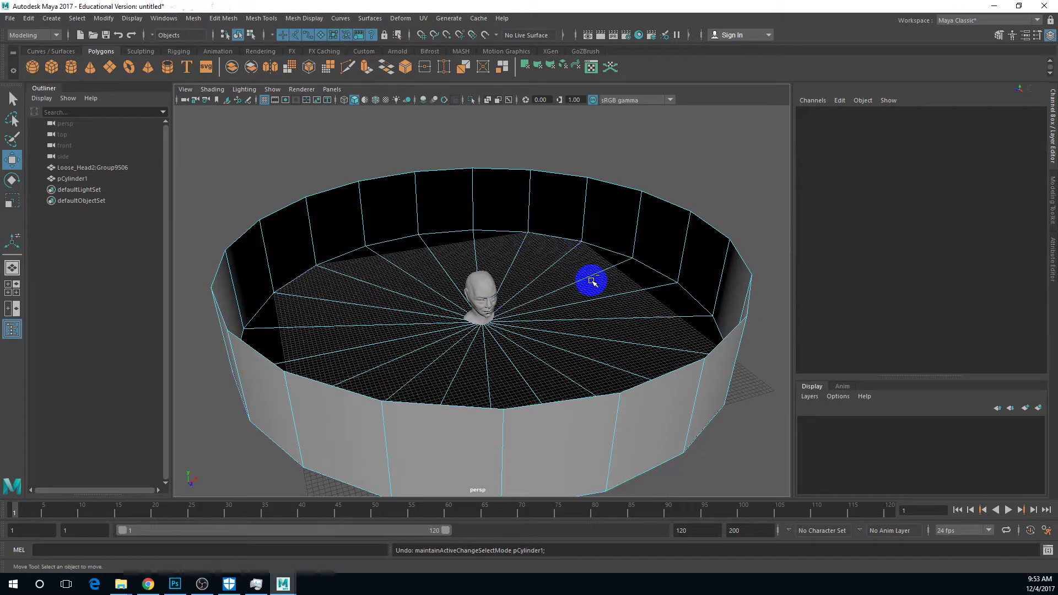
# Step: Redo the top cap deletion and the two-segment bevel around the cylinder's base, ending with the whole cylinder selected
pyautogui.hotkey('shift', 'z')
pyautogui.hotkey('shift', 'z')
pyautogui.hotkey('shift', 'z')
pyautogui.hotkey('shift', 'z')
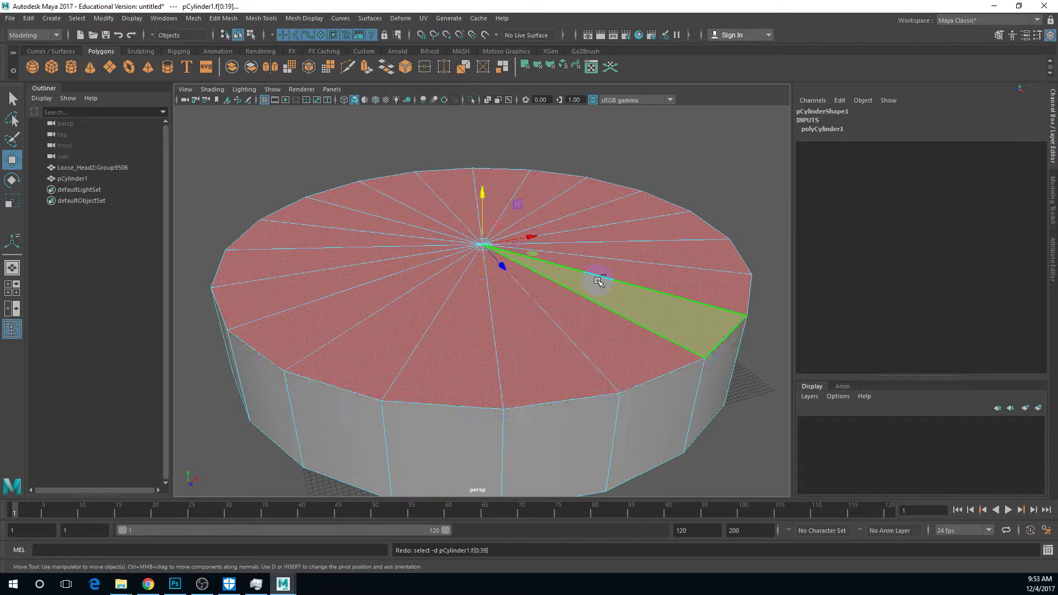
pyautogui.hotkey('shift', 'z')
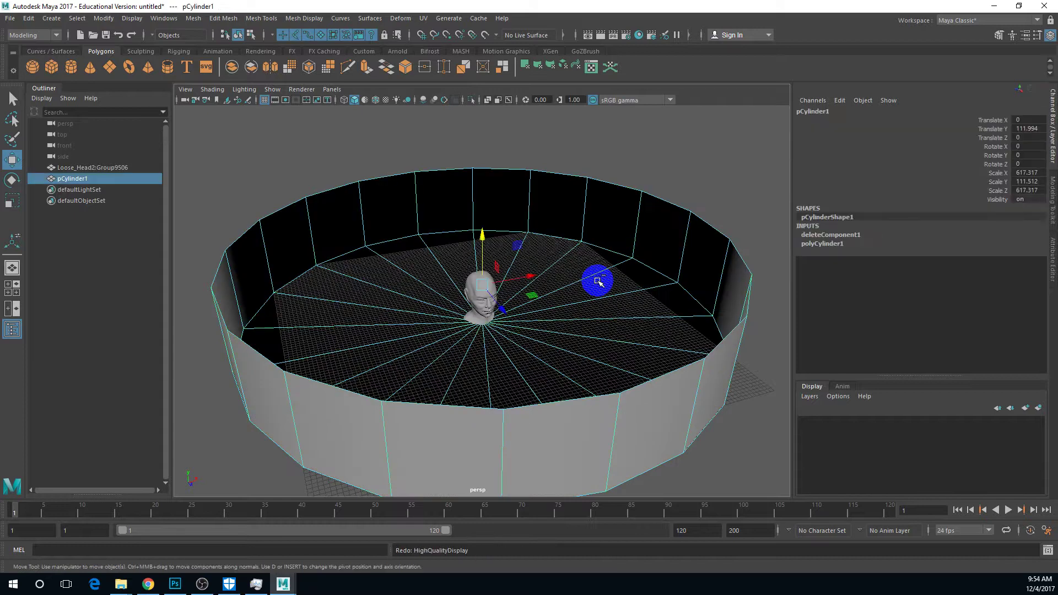
pyautogui.hotkey('shift', 'z')
pyautogui.hotkey('shift', 'z')
pyautogui.hotkey('shift', 'z')
pyautogui.hotkey('shift', 'z')
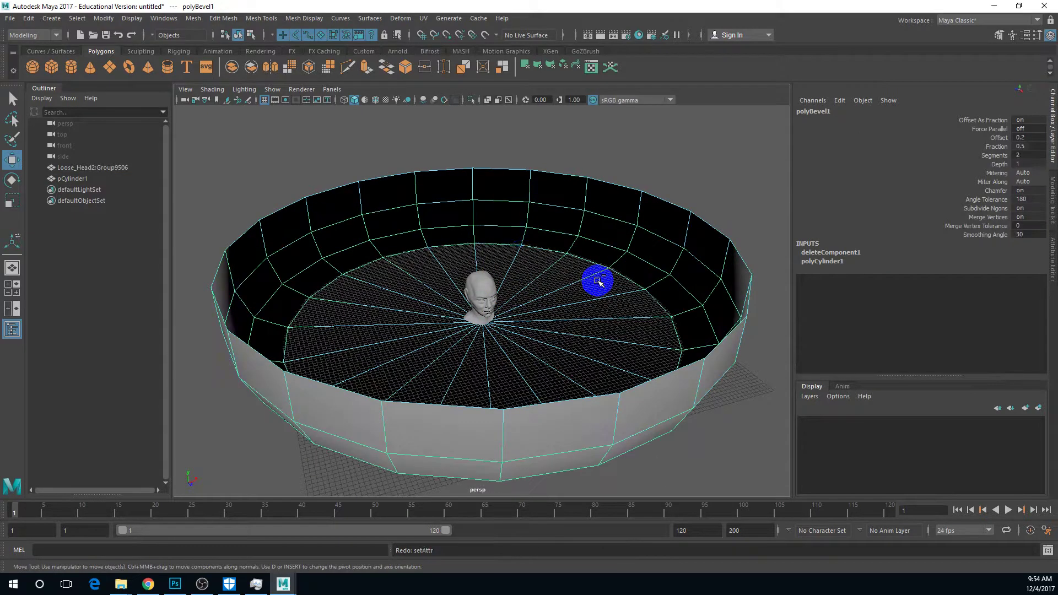
pyautogui.hotkey('shift', 'z')
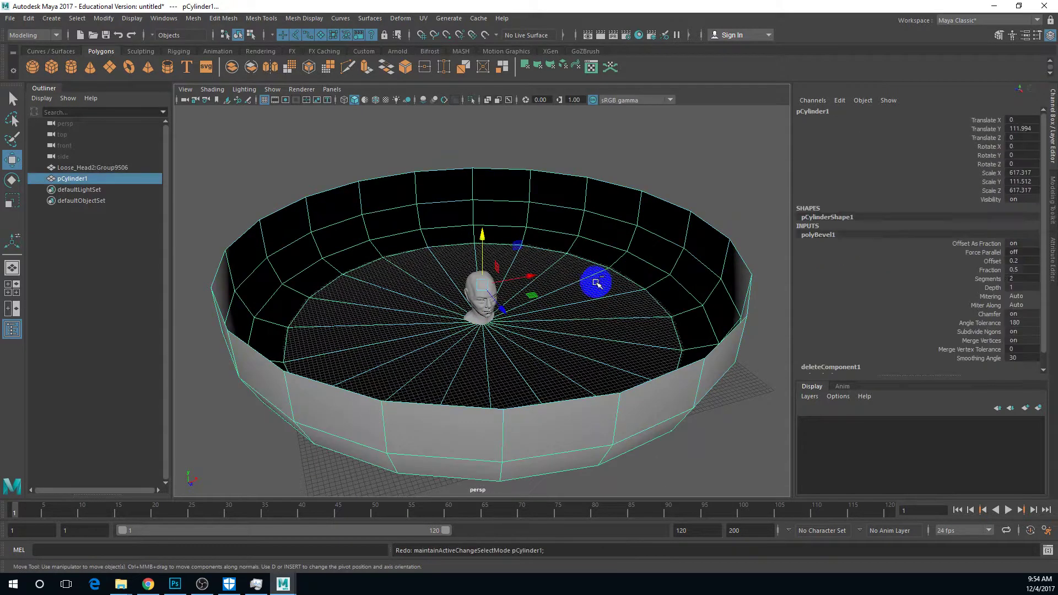
# Step: Reverse the normals of the bevelled cylinder so its faces point inward
pyautogui.click(294, 21)
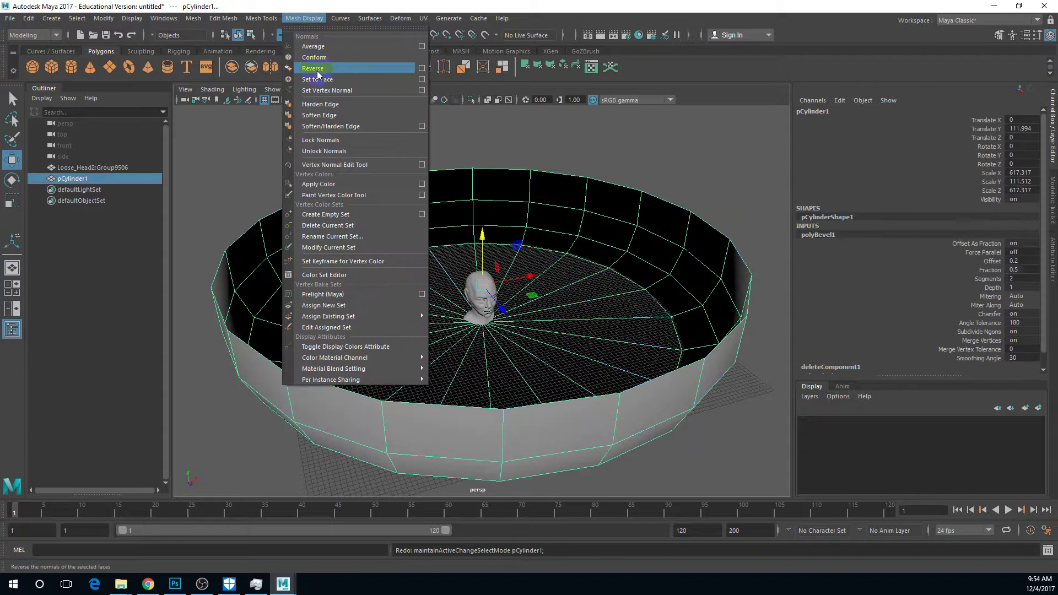
pyautogui.click(610, 207)
pyautogui.click(590, 231)
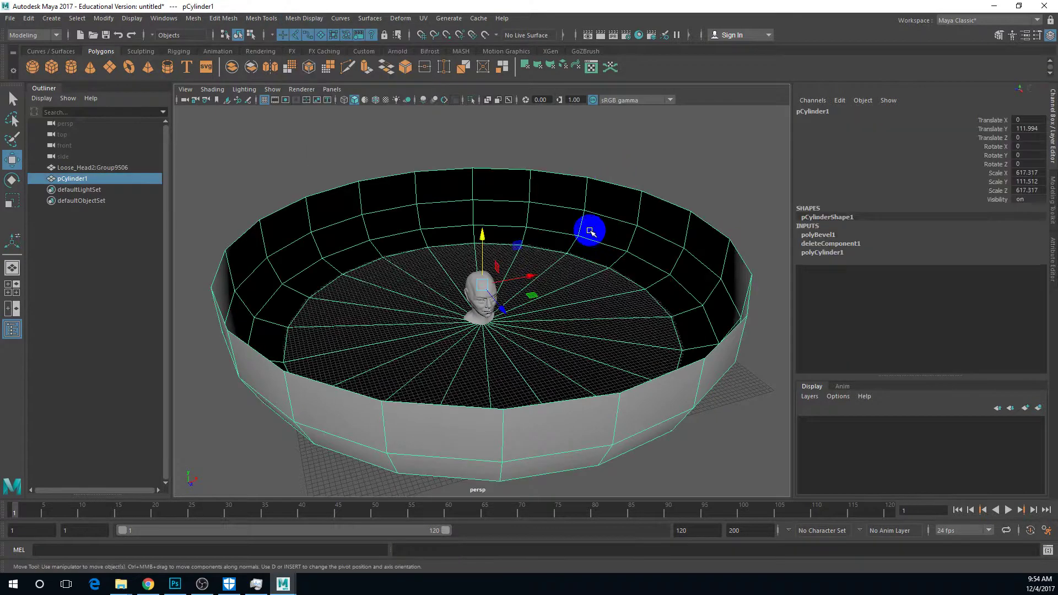
pyautogui.click(304, 18)
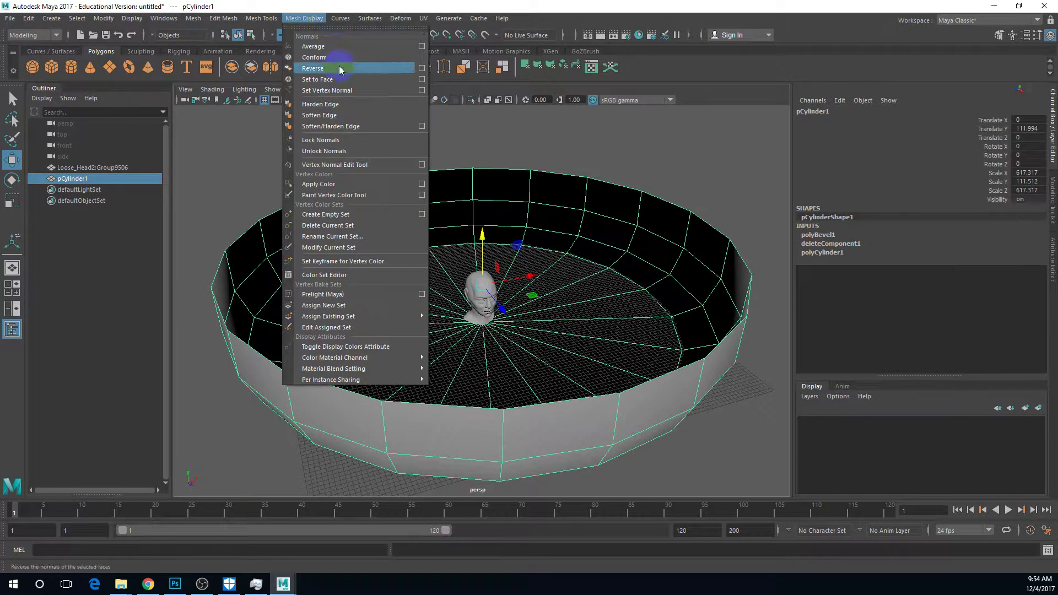
pyautogui.click(340, 69)
# Step: Turn on smooth preview for the cylinder and raise its top rim edge loop to make the backdrop walls taller
pyautogui.moveTo(652, 241); pyautogui.dragTo(650, 205, button='right')
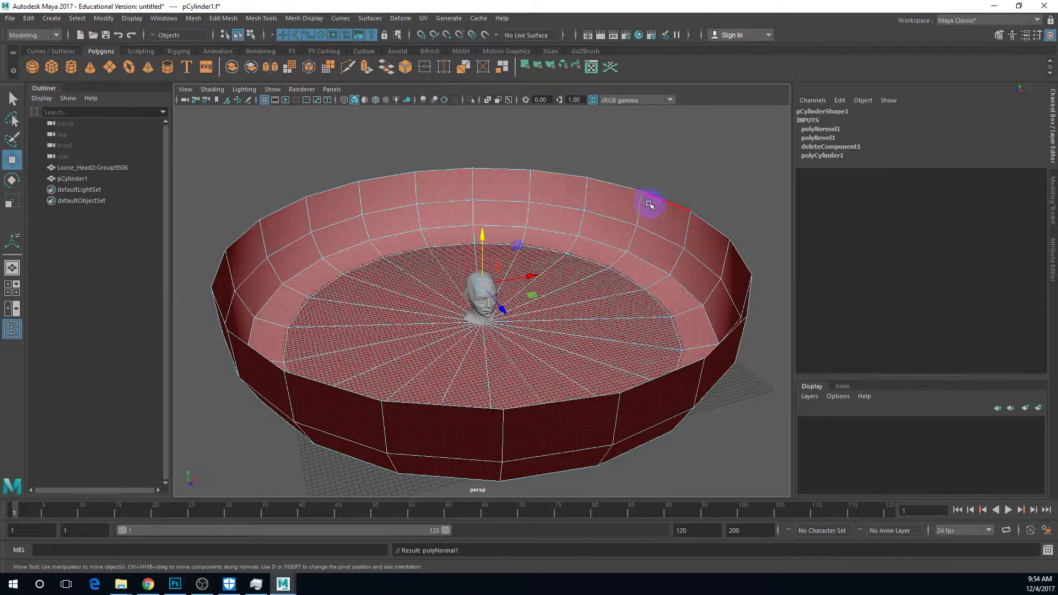
pyautogui.press('3')
pyautogui.doubleClick(614, 185)
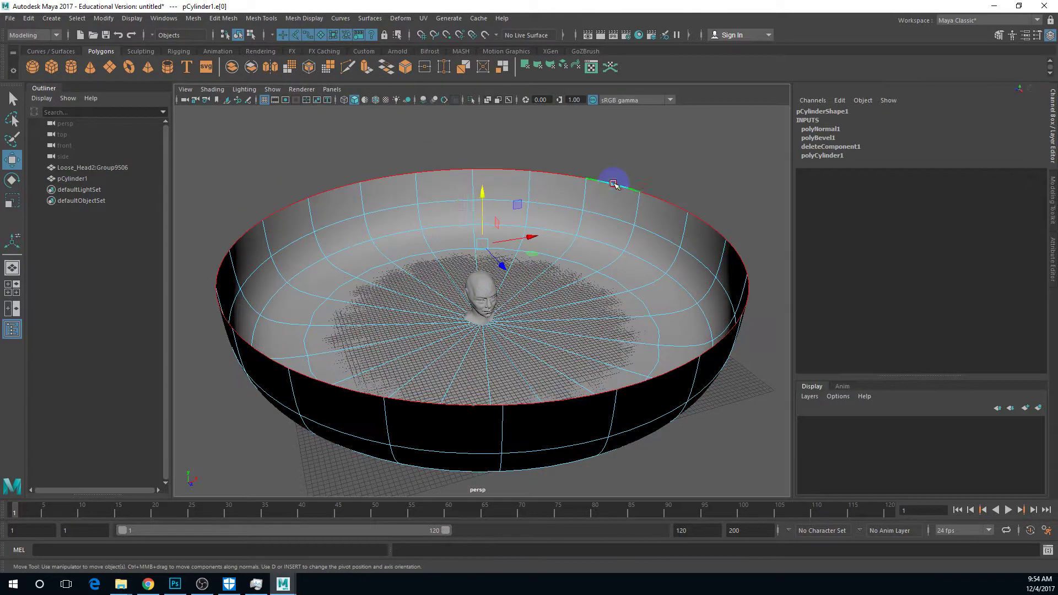
pyautogui.moveTo(483, 205); pyautogui.dragTo(480, 151)
pyautogui.scroll(4, 542, 266)
pyautogui.scroll(-4, 542, 266)
pyautogui.keyDown('alt'); pyautogui.moveTo(537, 286); pyautogui.dragTo(660, 260); pyautogui.keyUp('alt')
pyautogui.scroll(4, 543, 294)
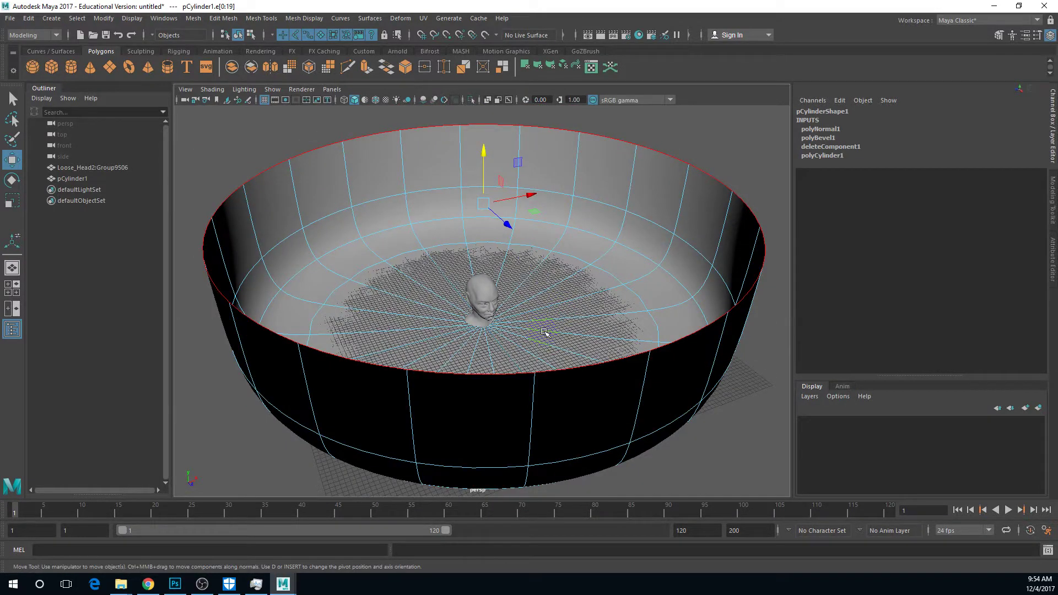
pyautogui.scroll(2, 553, 336)
pyautogui.scroll(5, 559, 340)
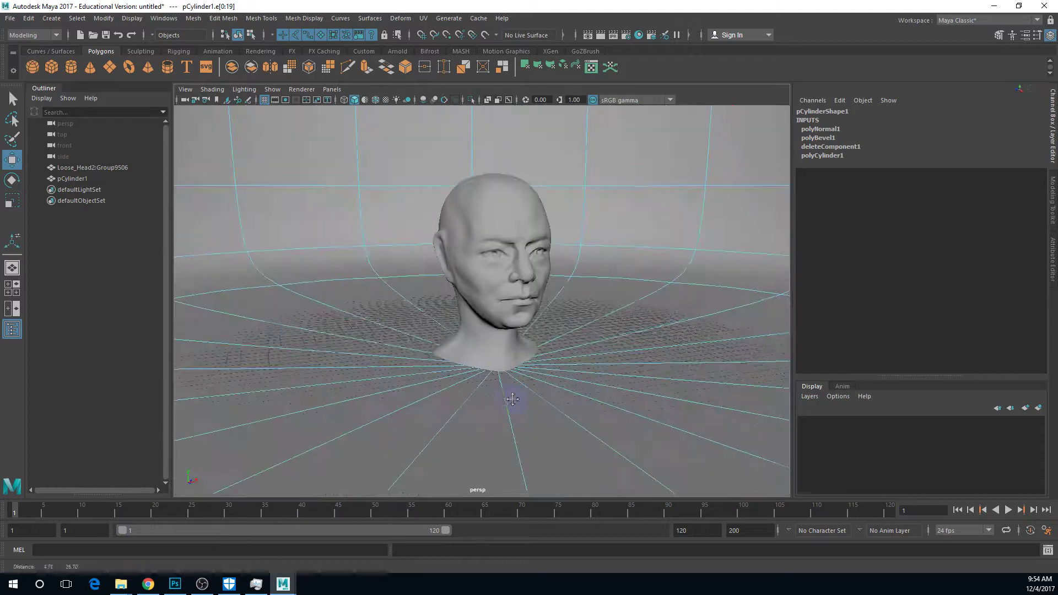
pyautogui.keyDown('alt'); pyautogui.moveTo(512, 399); pyautogui.dragTo(496, 307); pyautogui.keyUp('alt')
pyautogui.keyDown('alt'); pyautogui.moveTo(496, 307); pyautogui.dragTo(532, 393, button='right'); pyautogui.keyUp('alt')
# Step: Return the cylinder to object mode, frame the head, and select both the head and the cylinder
pyautogui.moveTo(479, 259); pyautogui.dragTo(493, 304, button='right')
pyautogui.moveTo(492, 125); pyautogui.dragTo(524, 119, button='right')
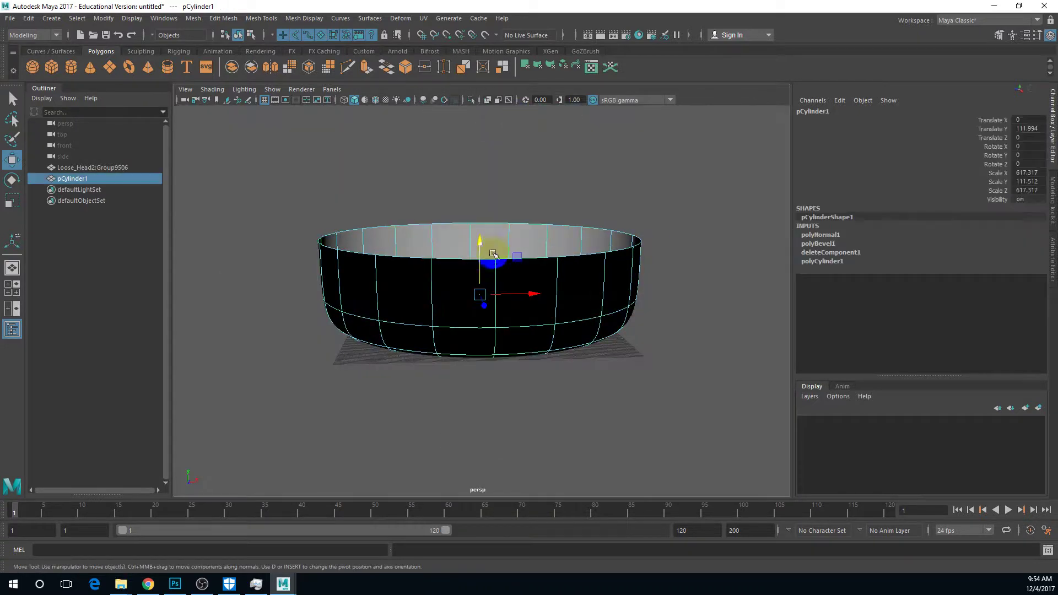
pyautogui.keyDown('alt'); pyautogui.moveTo(523, 259); pyautogui.dragTo(506, 292, button='right'); pyautogui.keyUp('alt')
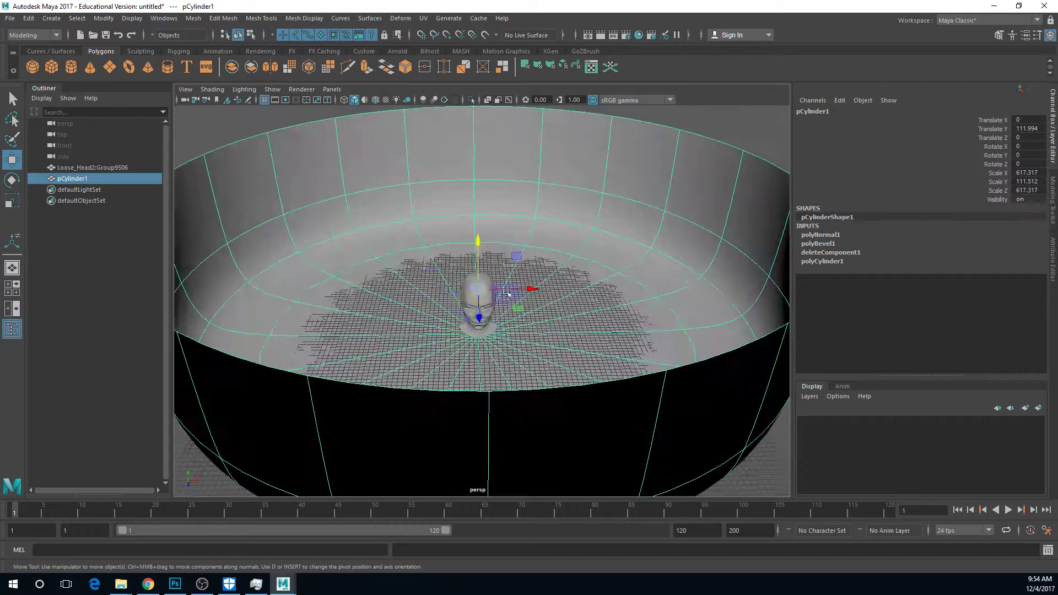
pyautogui.click(470, 302)
pyautogui.press('f')
pyautogui.keyDown('alt'); pyautogui.moveTo(535, 298); pyautogui.dragTo(532, 293); pyautogui.keyUp('alt')
pyautogui.click(578, 345)
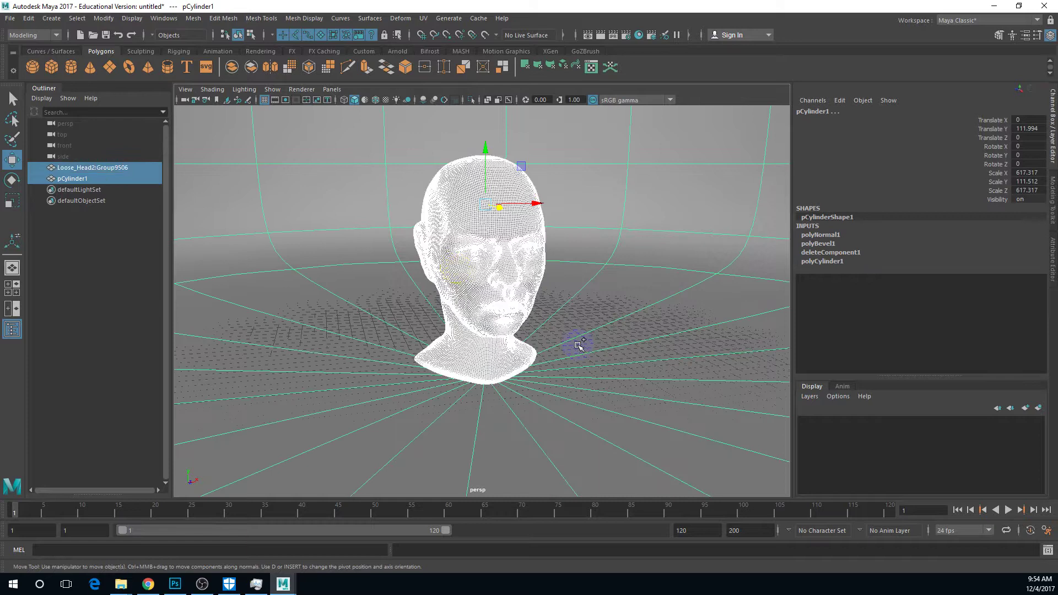
# Step: Open the list of new materials for the selected head and cylinder, review the available shaders, and close it
pyautogui.rightClick(453, 251)
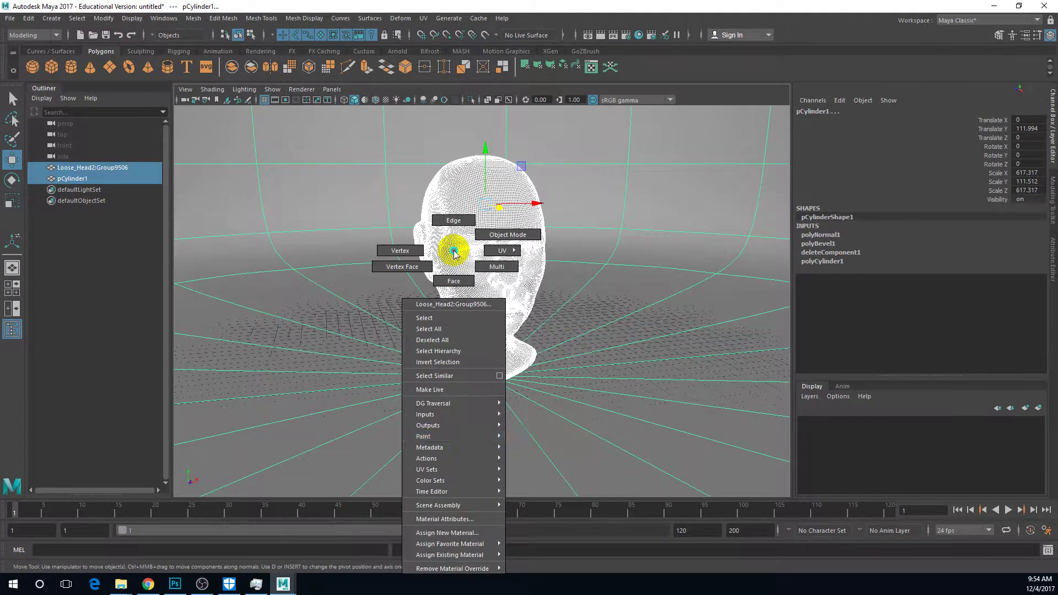
pyautogui.click(450, 532)
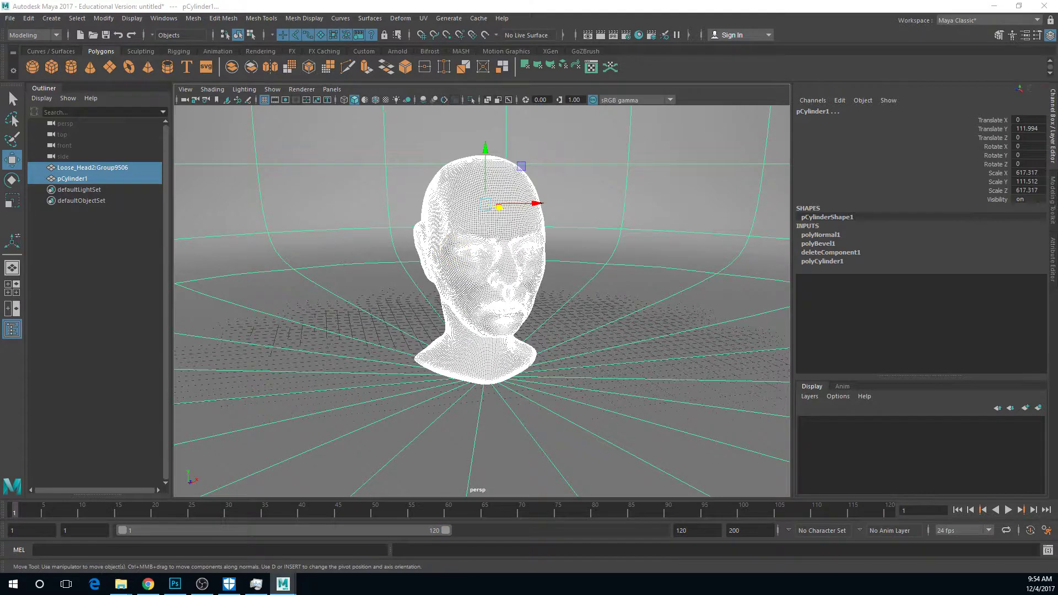
pyautogui.moveTo(237, 137); pyautogui.dragTo(349, 148)
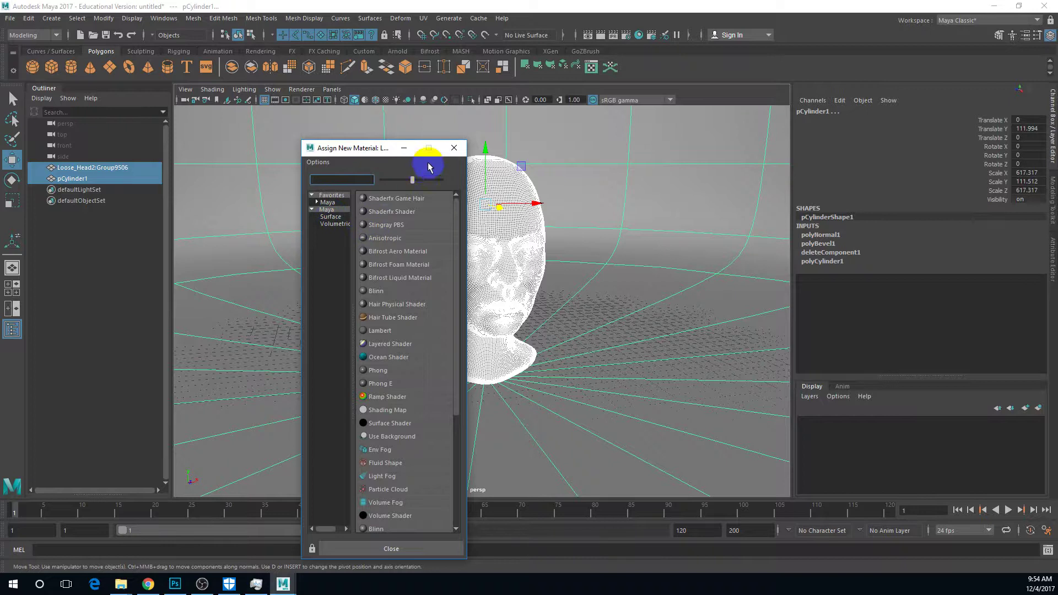
pyautogui.click(454, 147)
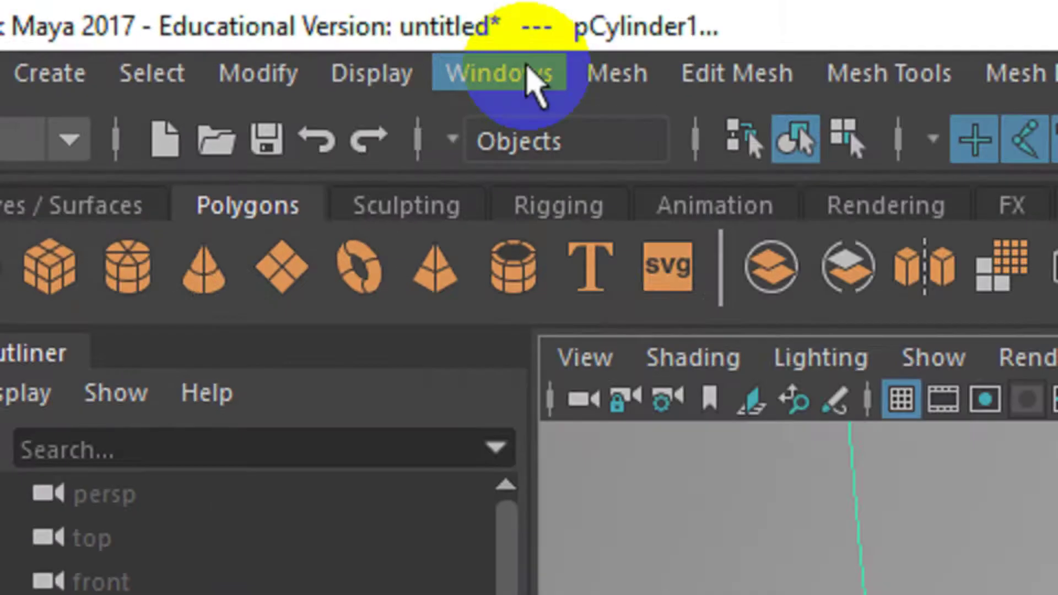
# Step: Load the mtoa.mll plug-in and enable its auto load option in the Plug-in Manager
pyautogui.click(170, 18)
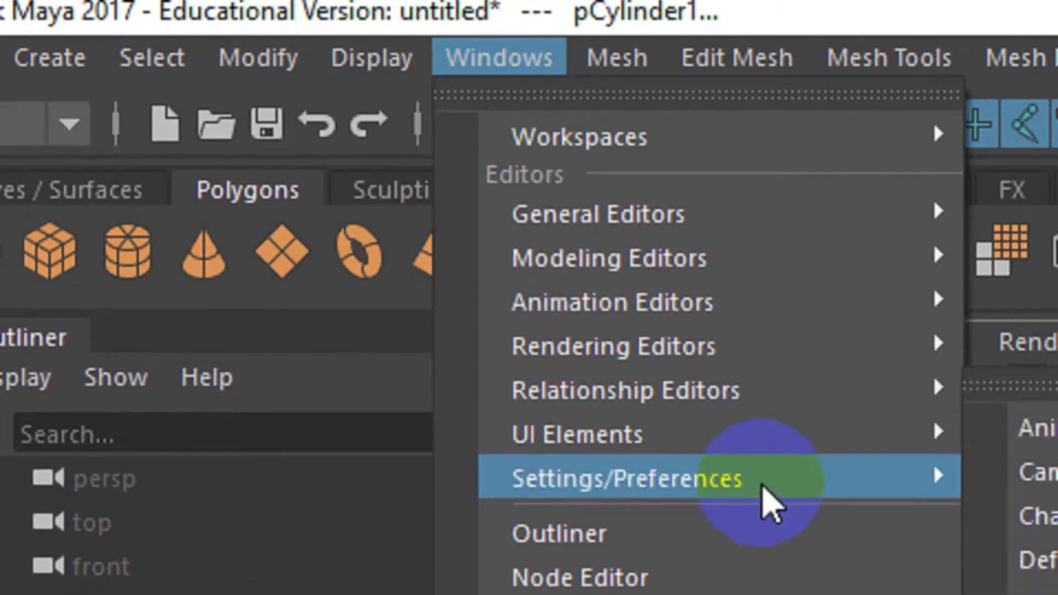
pyautogui.moveTo(821, 499)
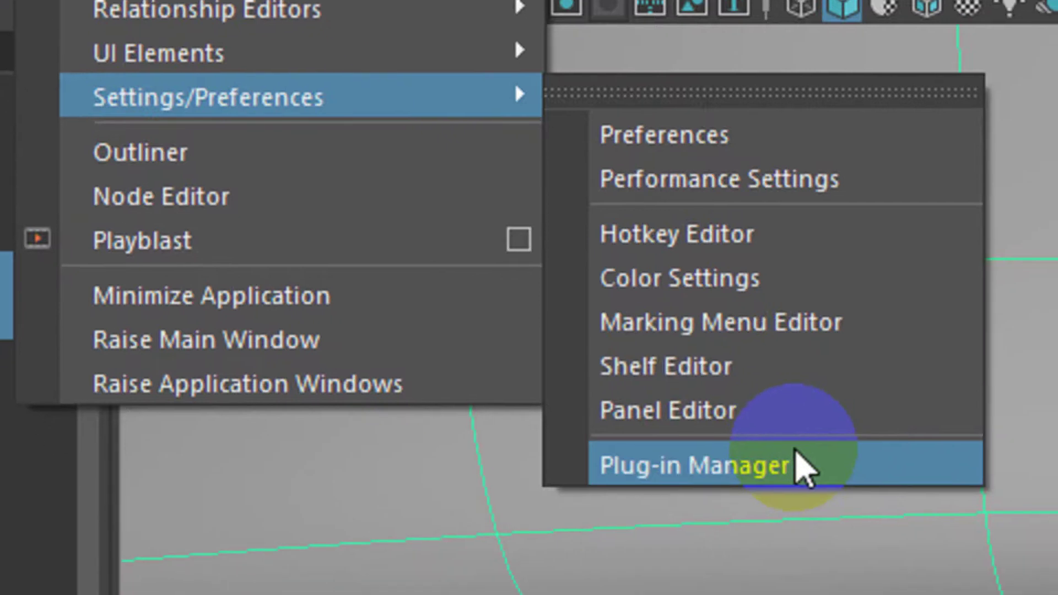
pyautogui.click(796, 465)
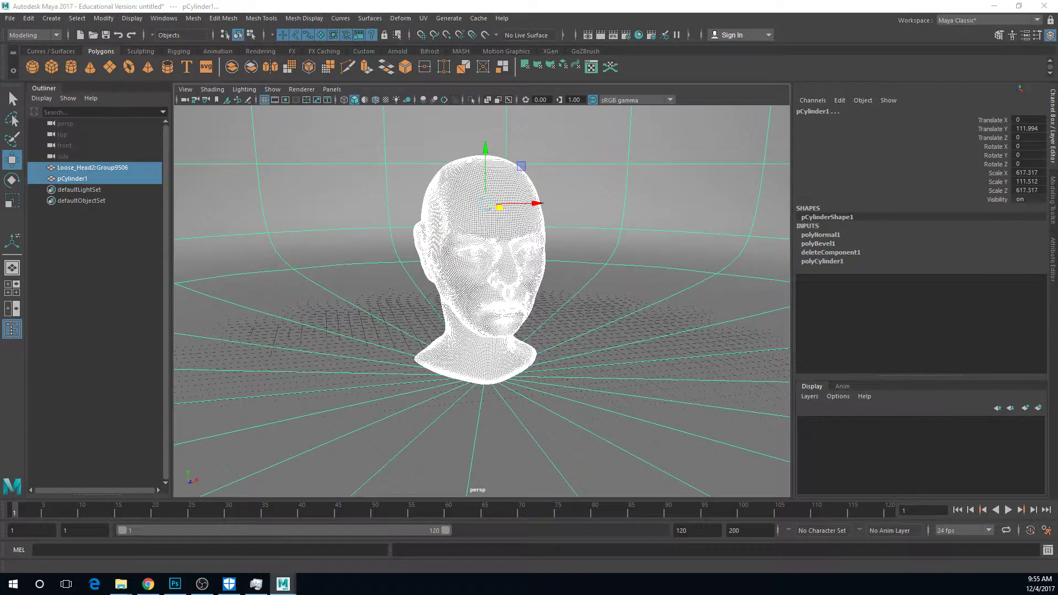
pyautogui.moveTo(336, 170); pyautogui.dragTo(384, 155)
pyautogui.scroll(-10, 410, 279)
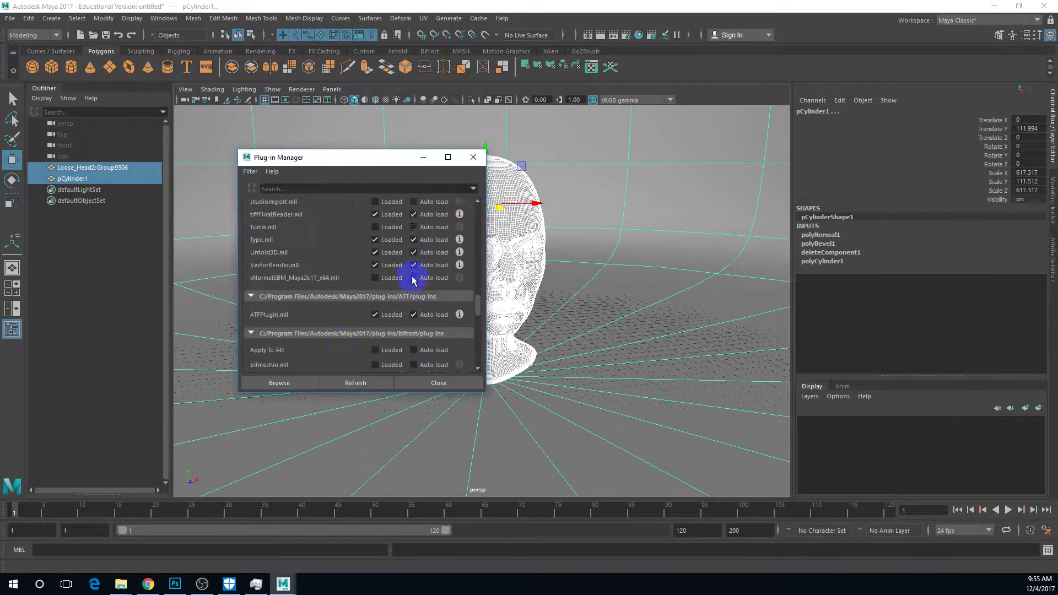
pyautogui.scroll(-3, 413, 280)
pyautogui.scroll(-5, 341, 276)
pyautogui.scroll(-2, 330, 270)
pyautogui.scroll(-2, 309, 279)
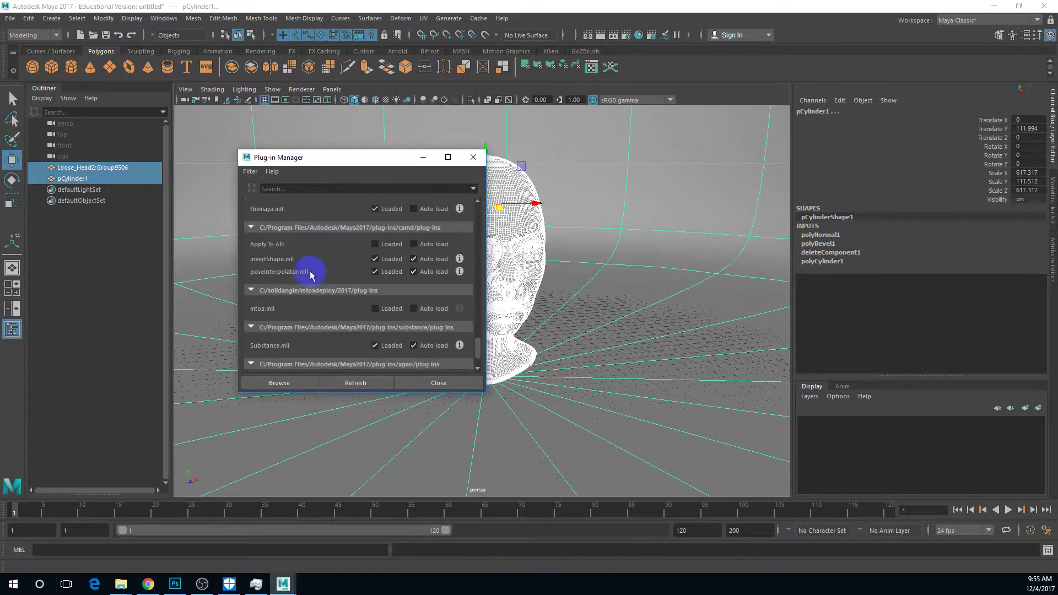
pyautogui.click(374, 309)
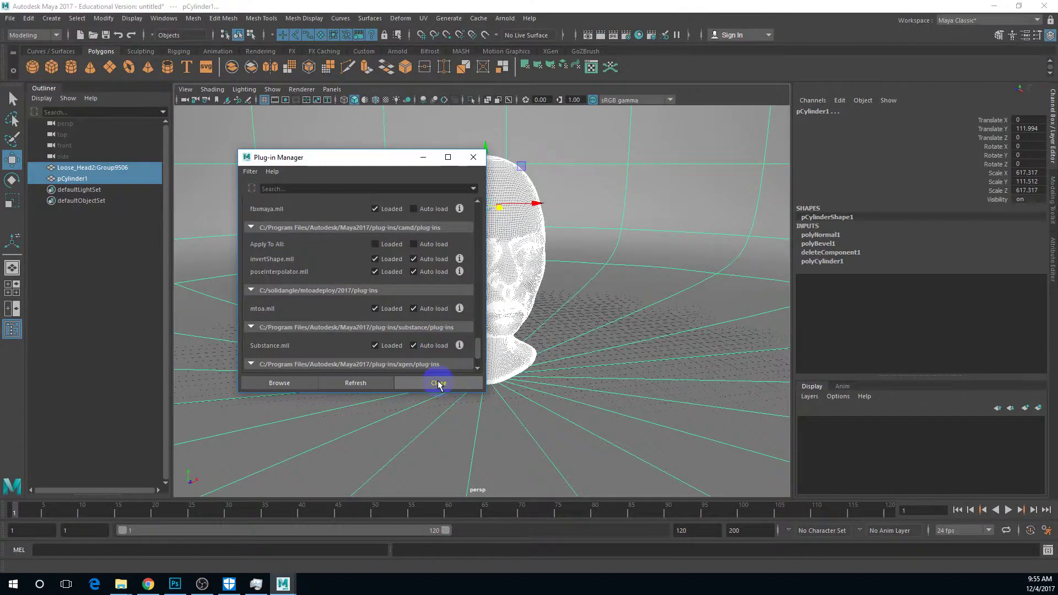
pyautogui.click(438, 383)
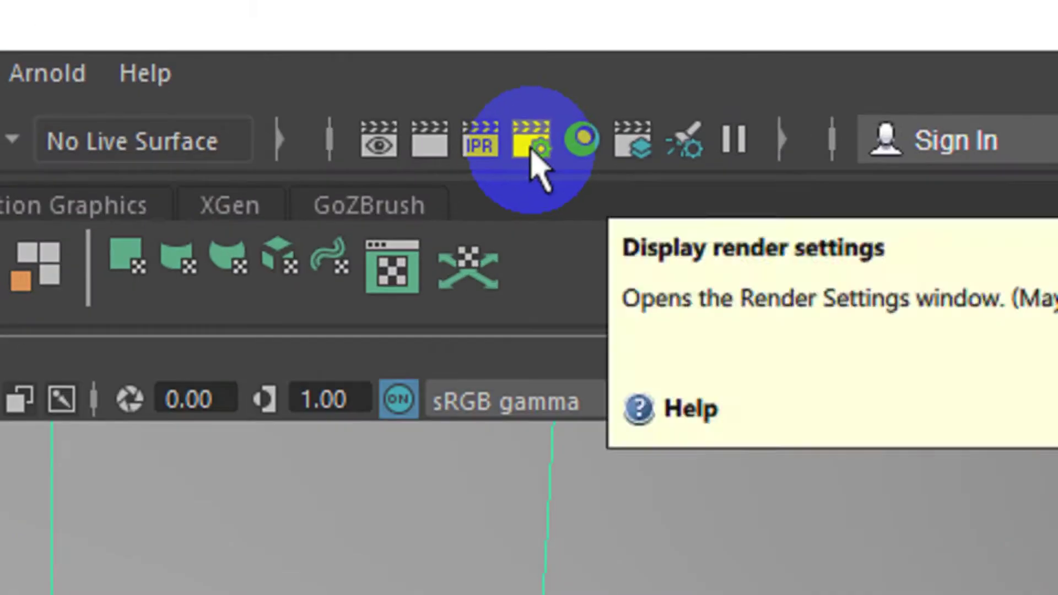
# Step: Set the scene's renderer to Arnold Renderer in the render settings
pyautogui.click(627, 36)
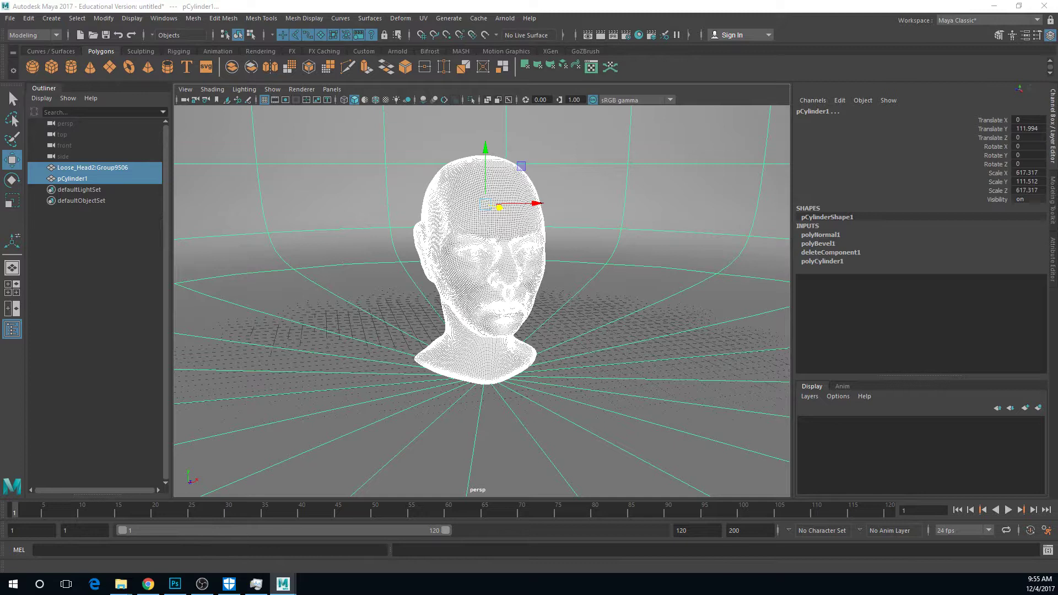
pyautogui.click(390, 152)
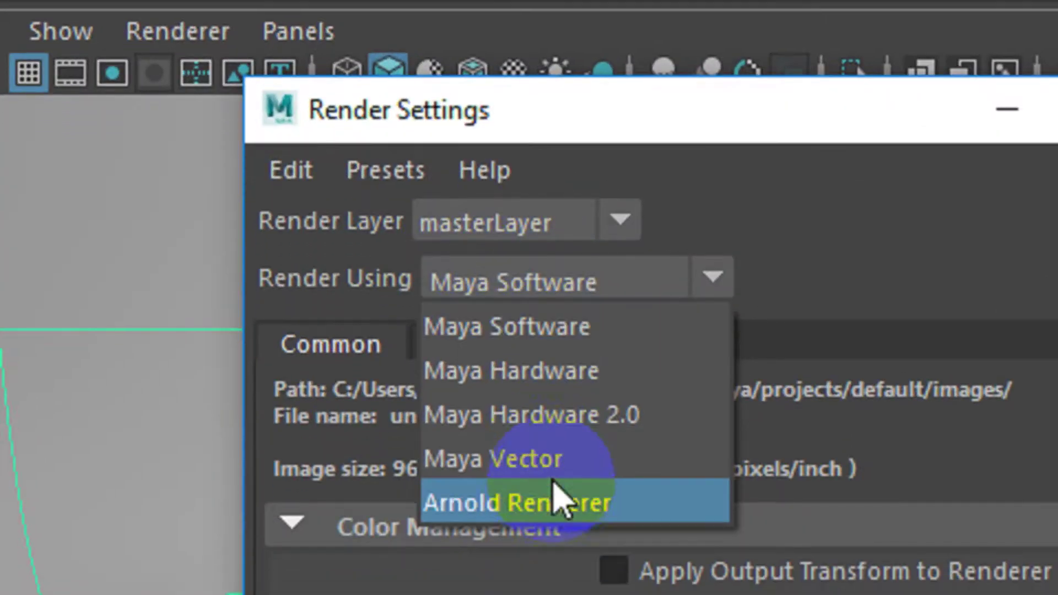
pyautogui.click(558, 502)
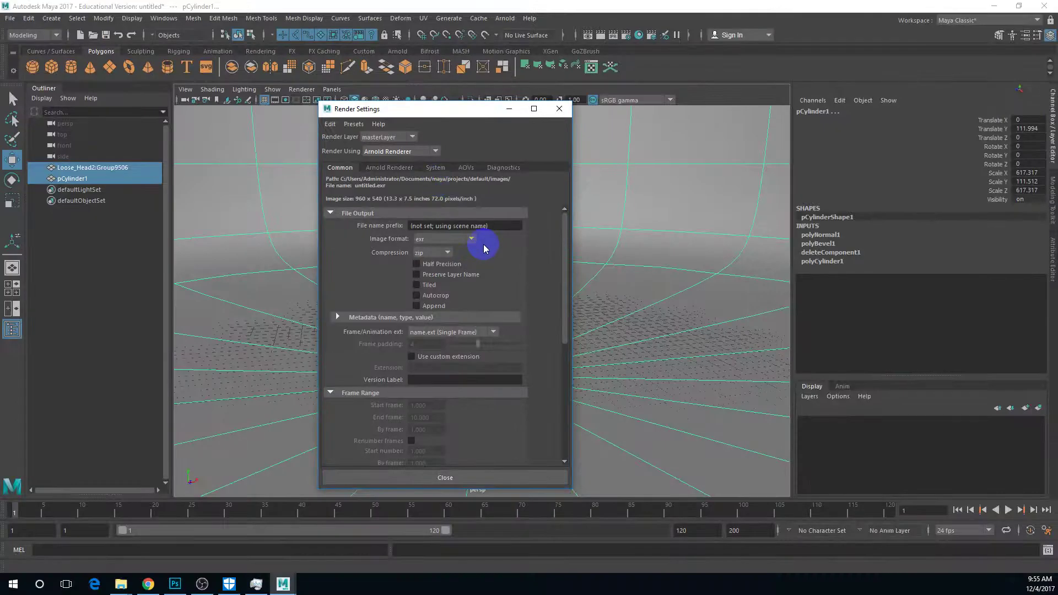
# Step: Set the render image size preset to HD_1080
pyautogui.scroll(-2, 484, 248)
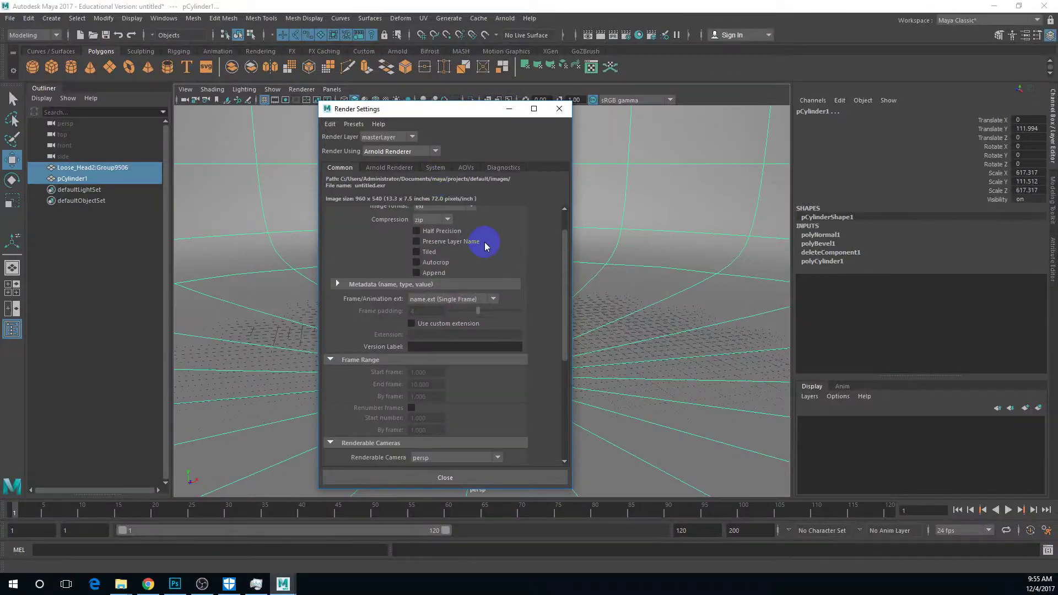
pyautogui.scroll(-8, 496, 242)
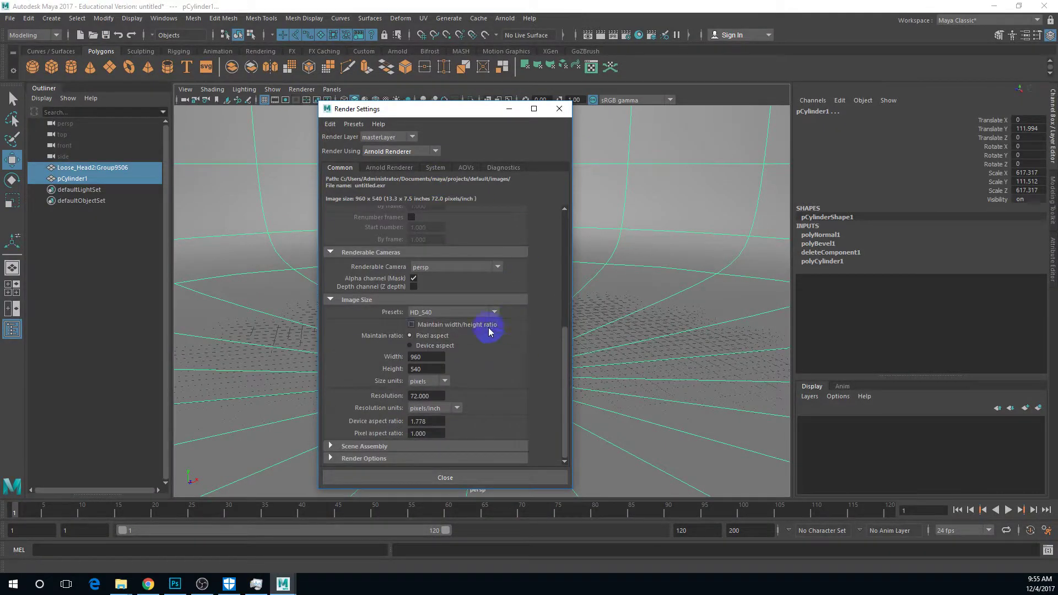
pyautogui.click(460, 312)
pyautogui.click(492, 317)
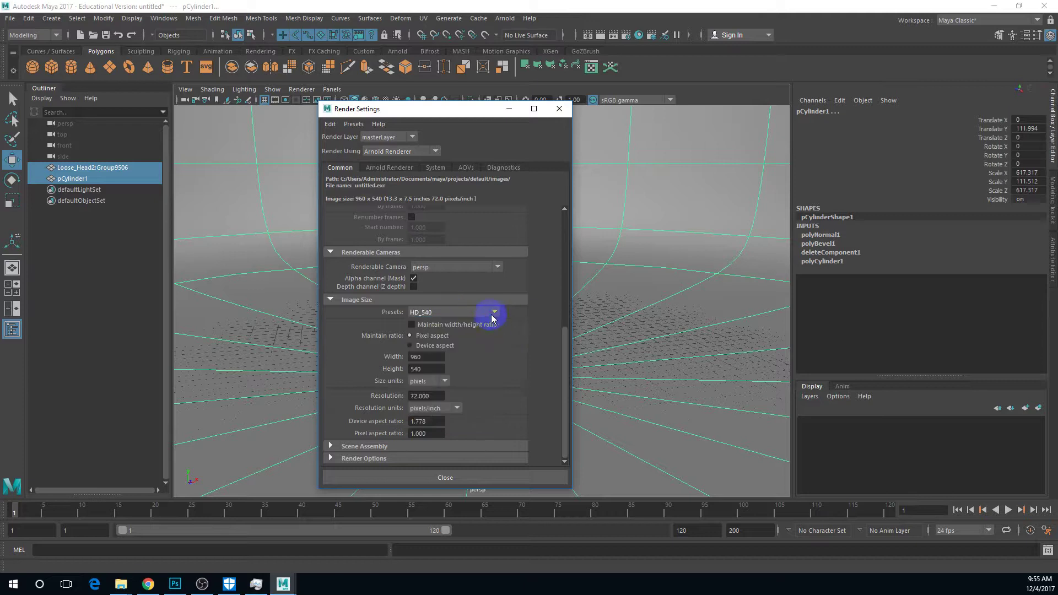
pyautogui.click(496, 312)
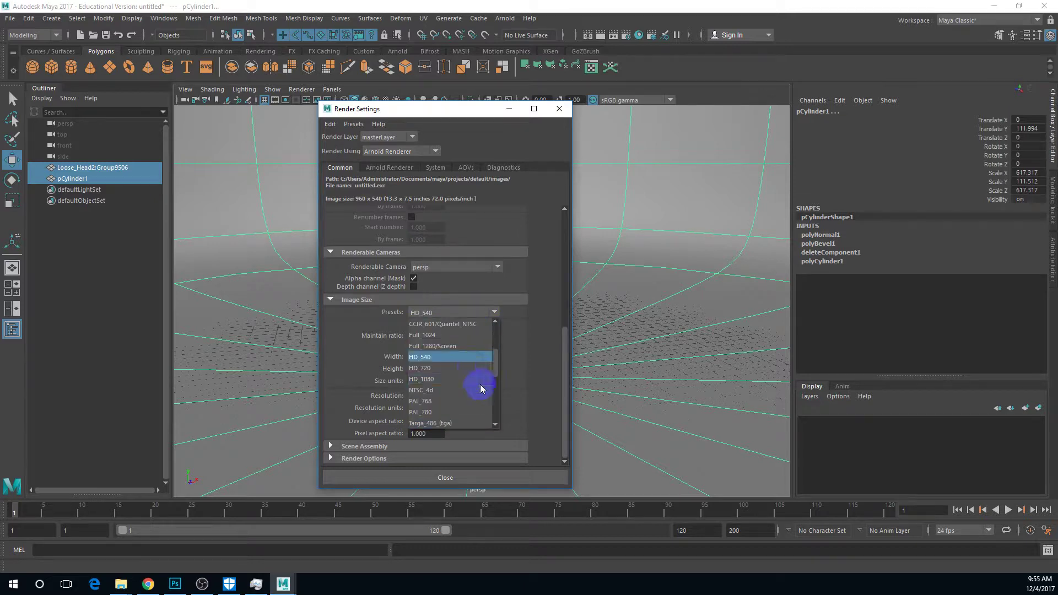
pyautogui.click(438, 379)
# Step: Set the render output's image format to tif with compression set to none
pyautogui.scroll(4, 532, 291)
pyautogui.scroll(3, 518, 291)
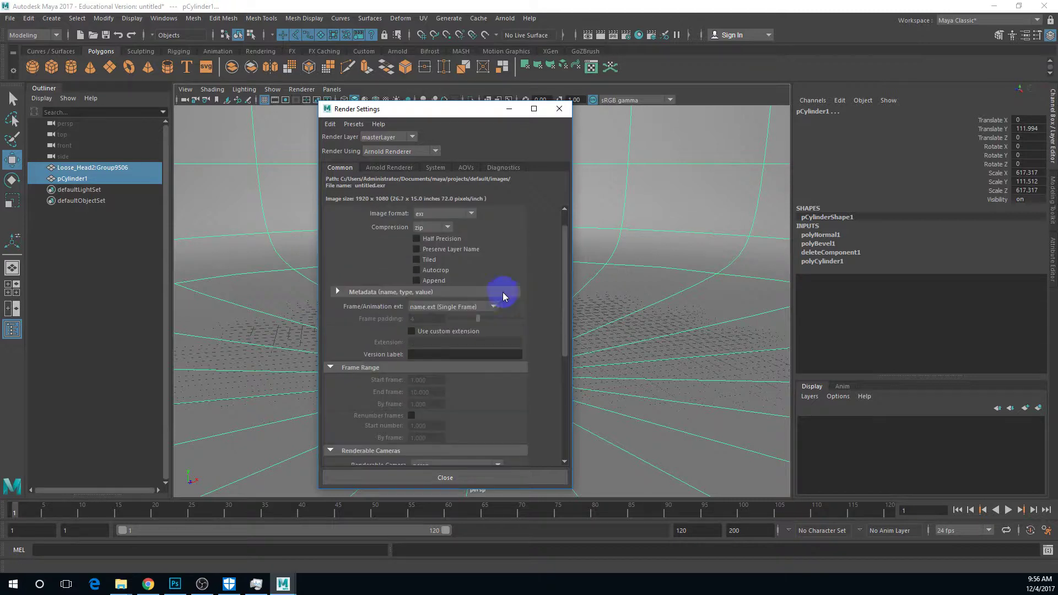
pyautogui.click(458, 243)
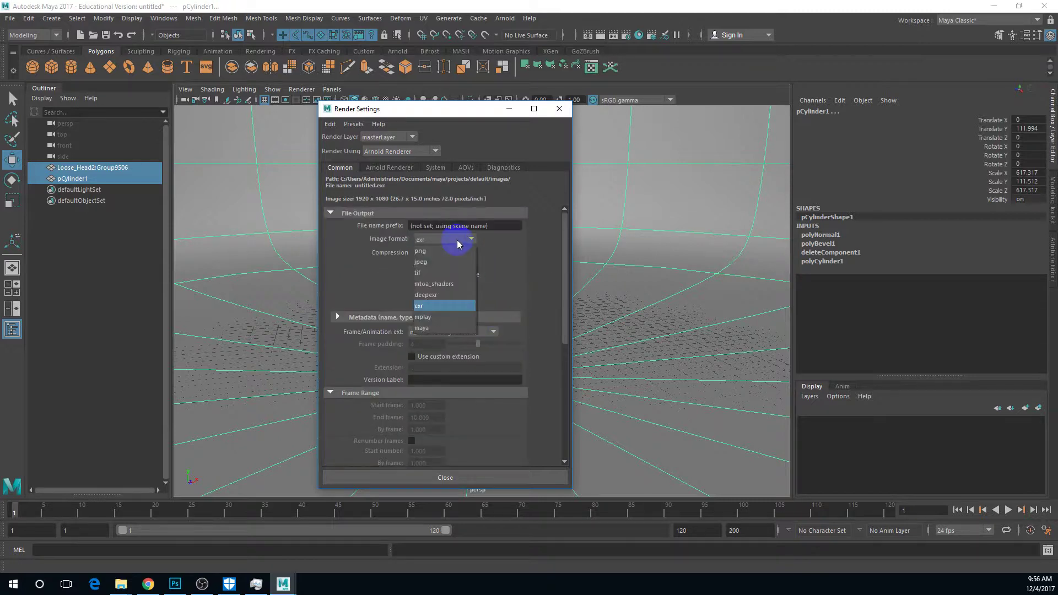
pyautogui.click(443, 311)
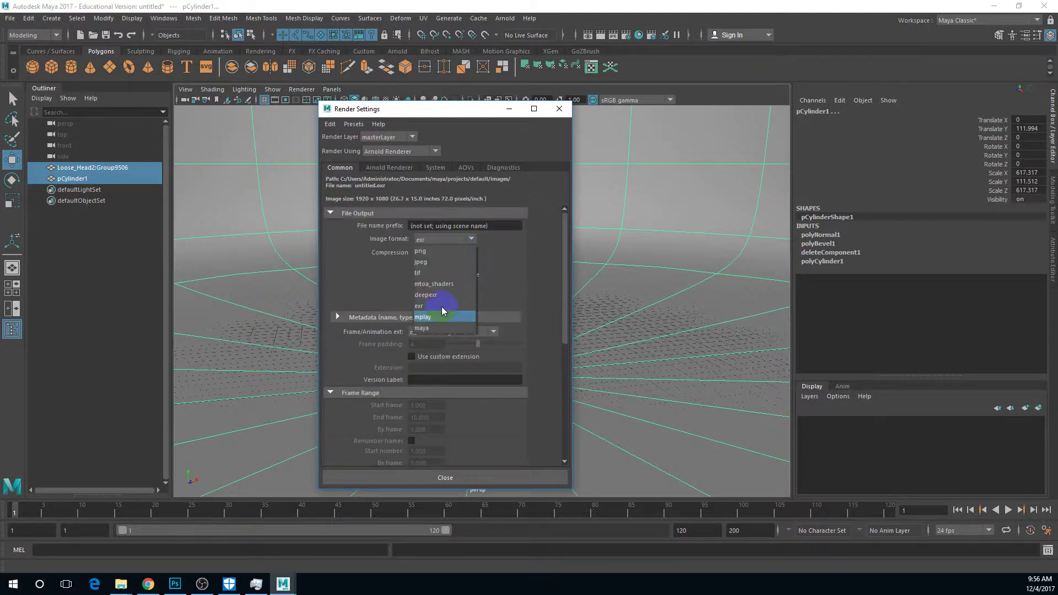
pyautogui.click(435, 274)
pyautogui.click(446, 252)
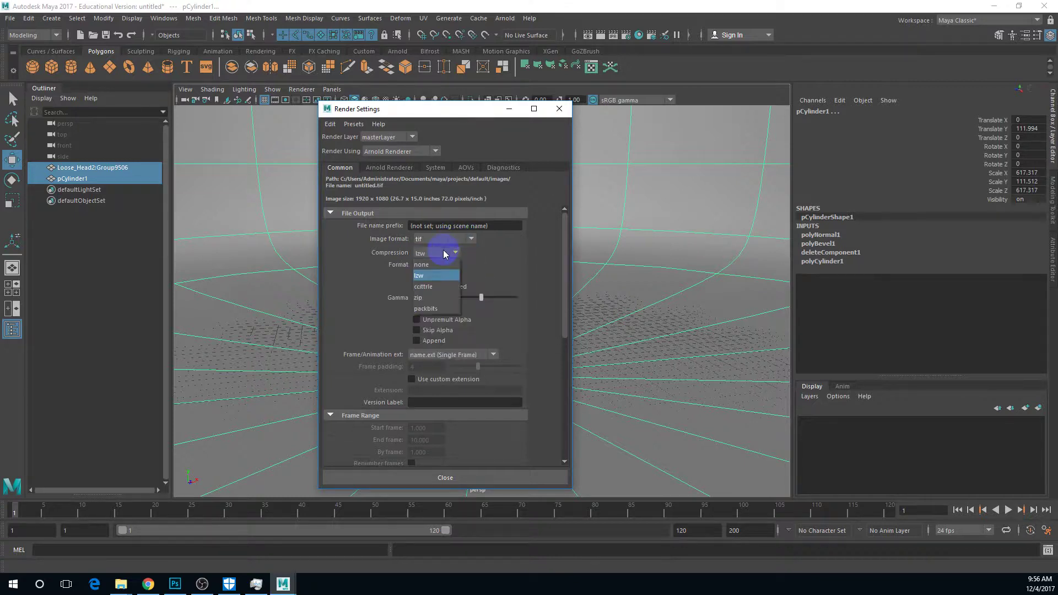
pyautogui.click(440, 265)
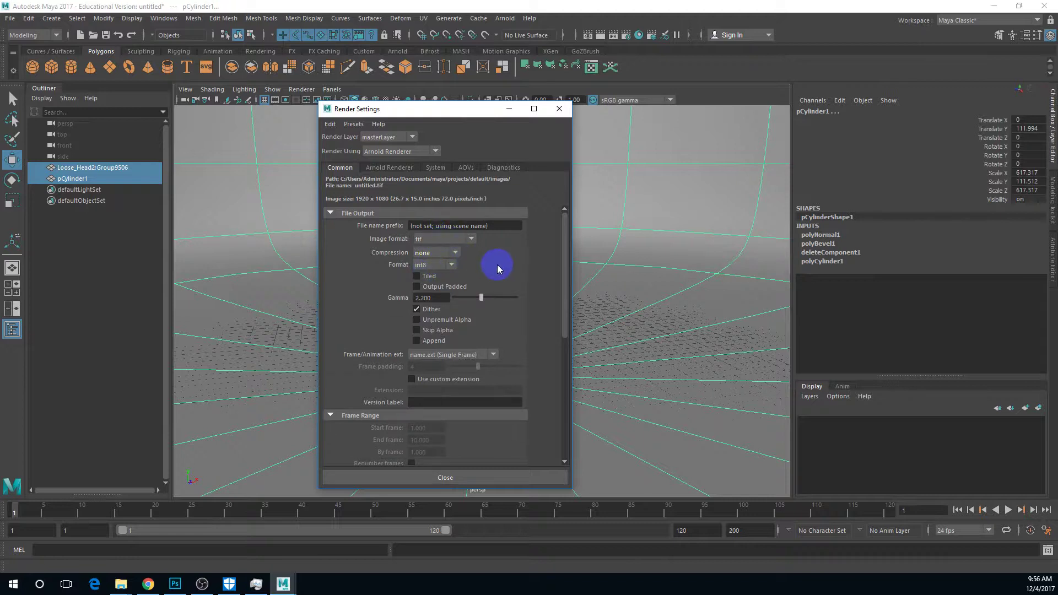
# Step: Switch the render image size preset to HD_720
pyautogui.scroll(-3, 496, 264)
pyautogui.scroll(-8, 518, 263)
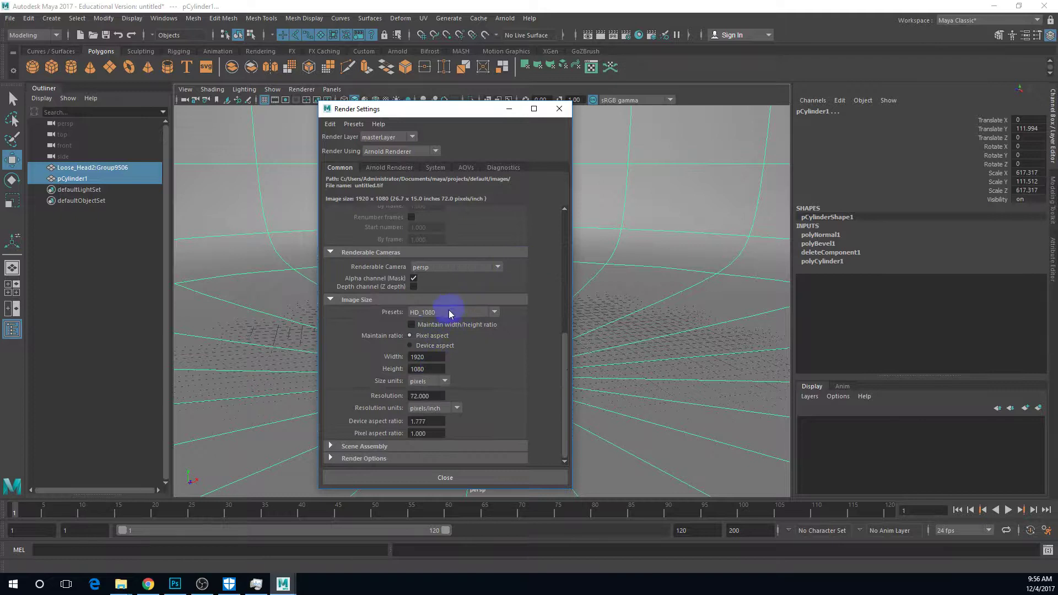
pyautogui.click(449, 313)
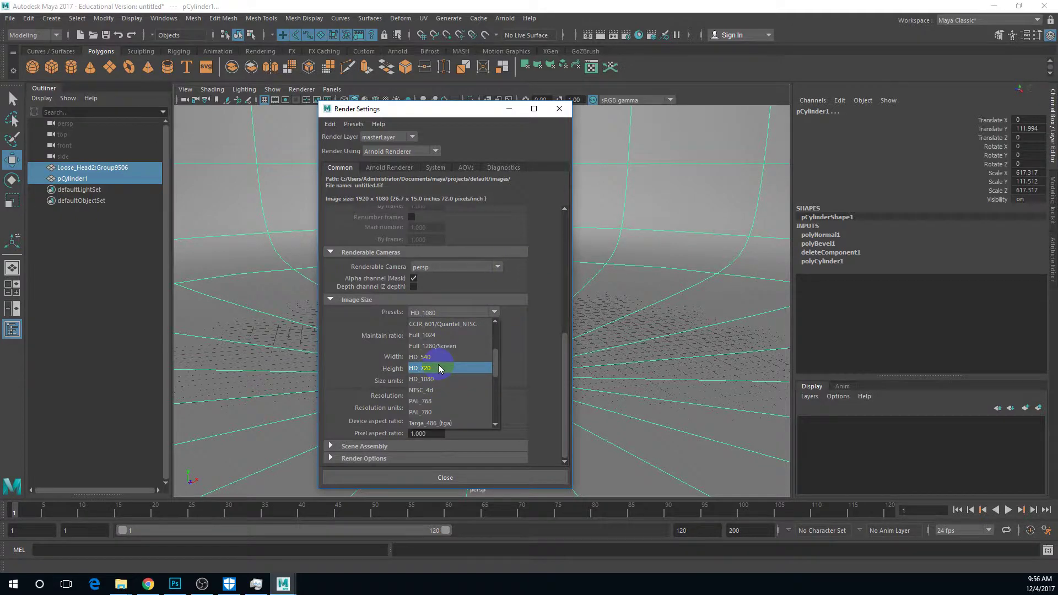
pyautogui.click(440, 368)
pyautogui.click(437, 313)
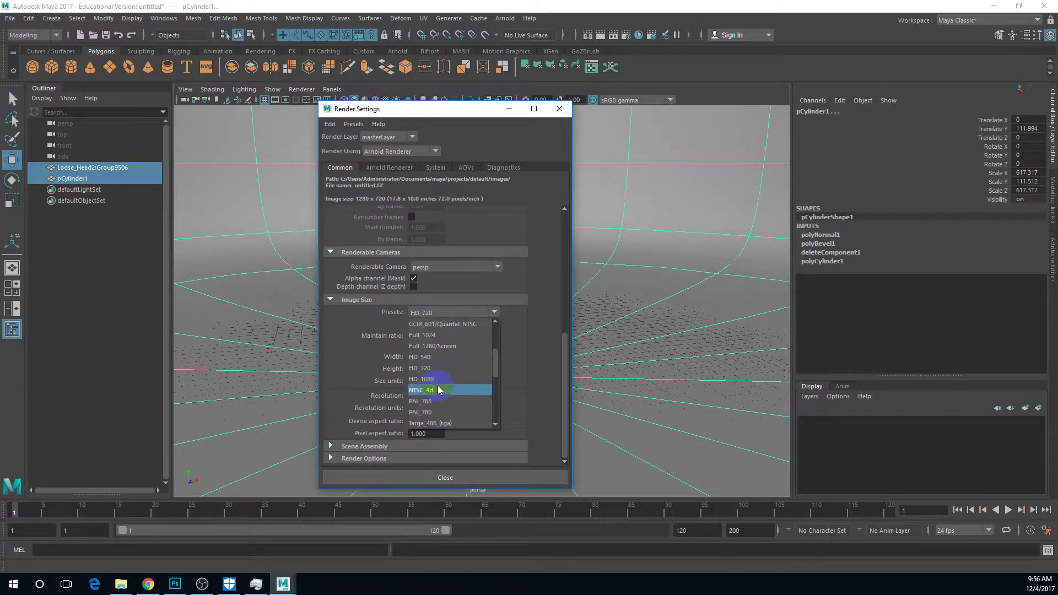
pyautogui.click(517, 364)
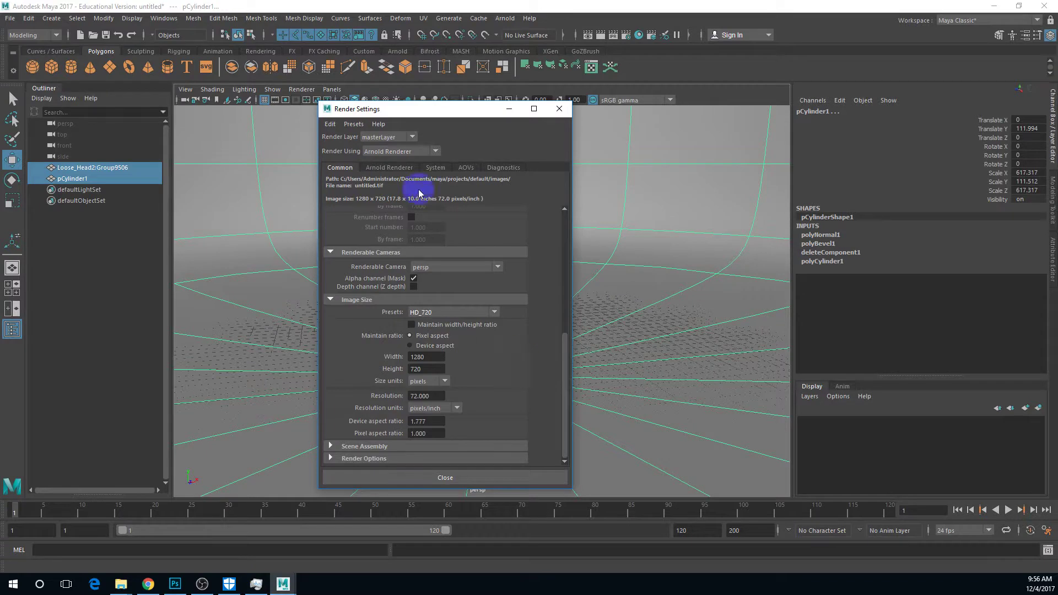
# Step: Set the Arnold Glossy, Refraction and SSS sampling values to 0
pyautogui.click(388, 167)
pyautogui.moveTo(420, 229); pyautogui.dragTo(413, 226)
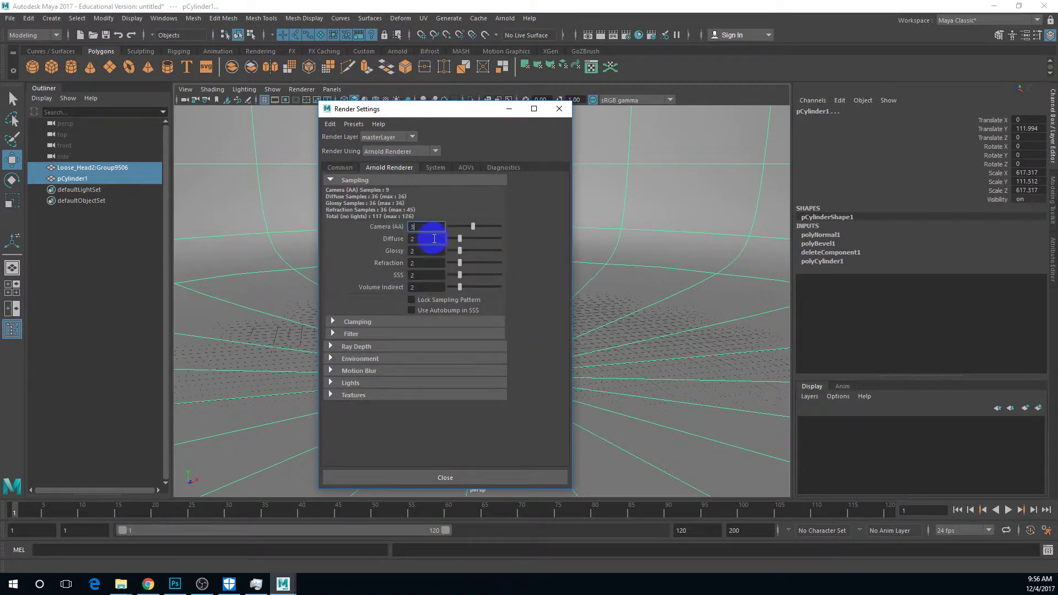
pyautogui.moveTo(457, 253); pyautogui.dragTo(411, 251)
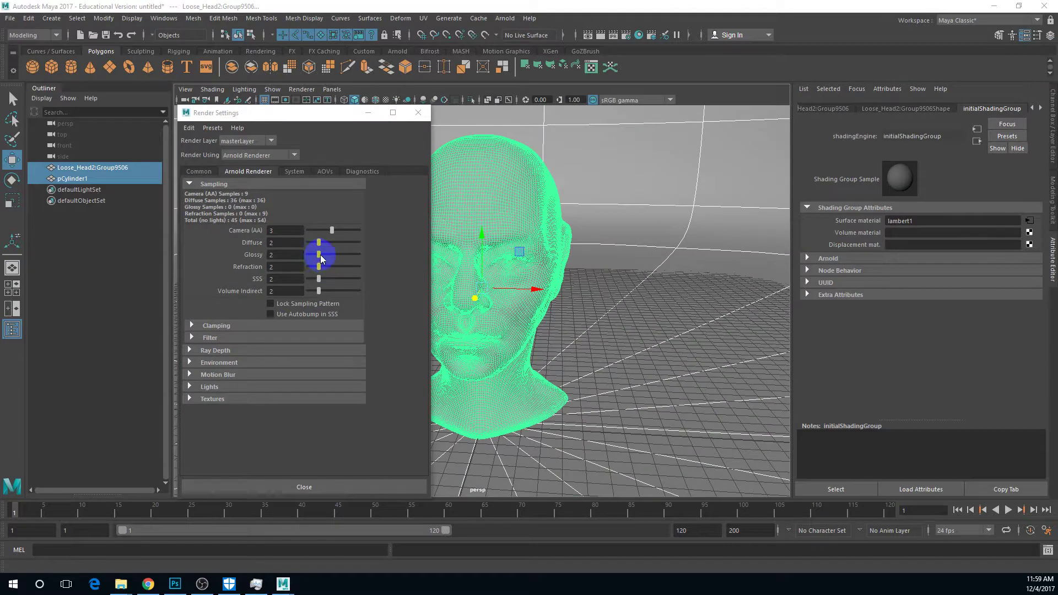
pyautogui.moveTo(319, 257); pyautogui.dragTo(315, 254)
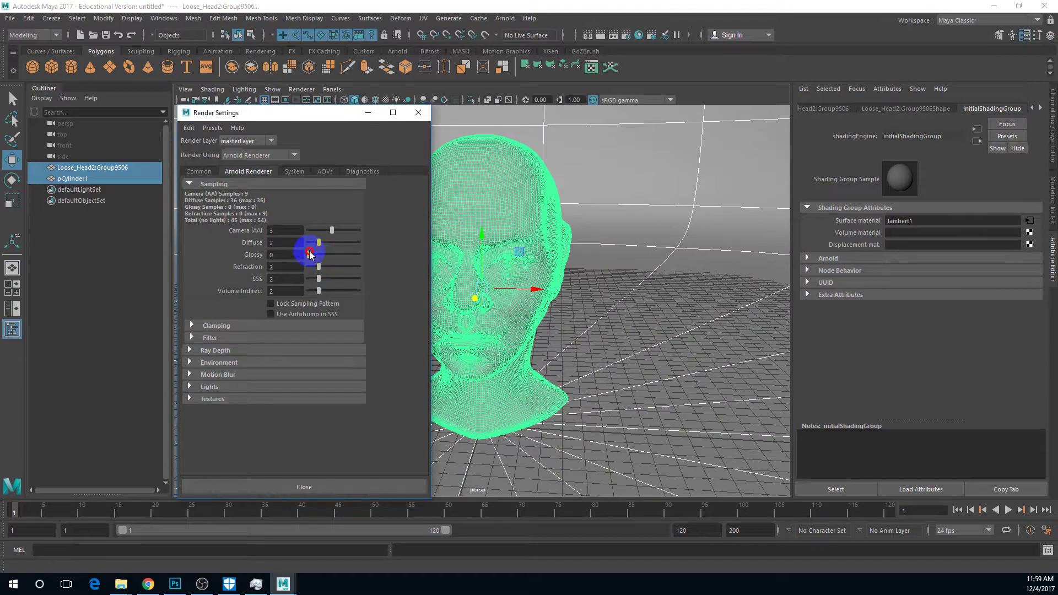
pyautogui.moveTo(319, 268); pyautogui.dragTo(307, 268)
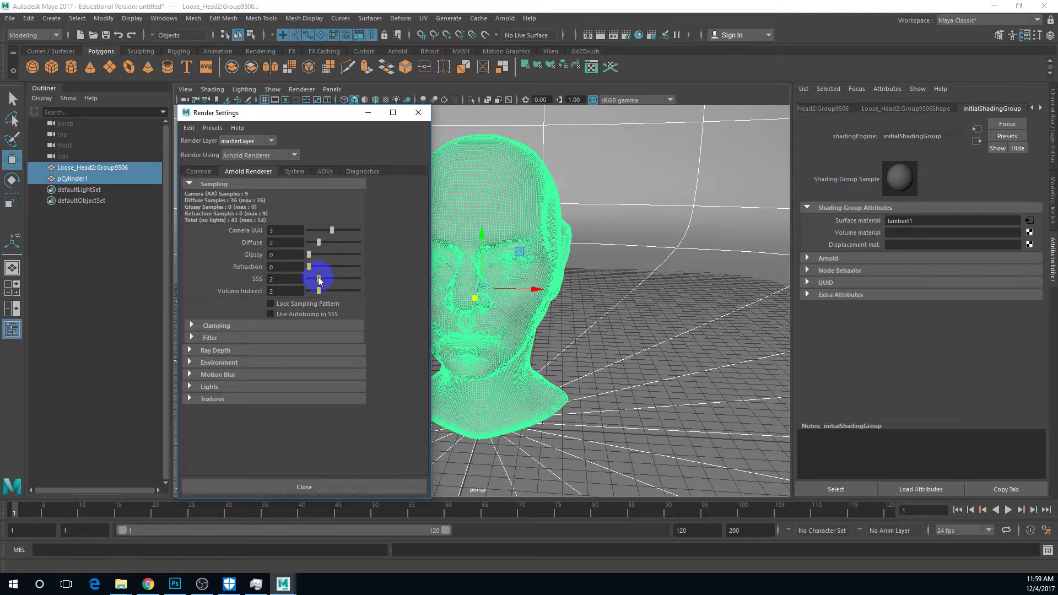
pyautogui.moveTo(318, 280); pyautogui.dragTo(311, 278)
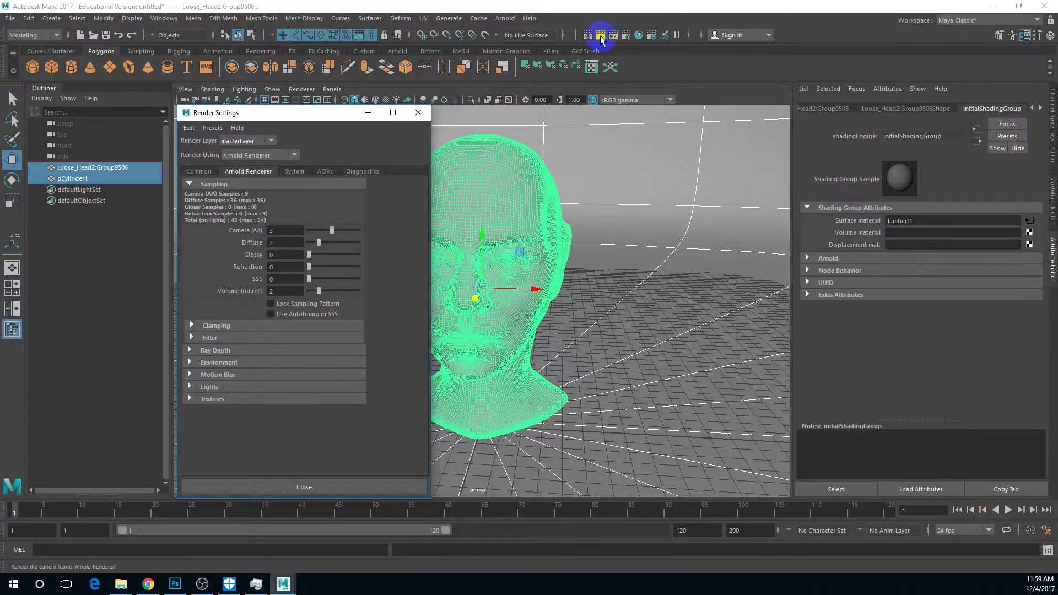
# Step: Assign a new Arnold aiAmbientOcclusion material to the selected head and cylinder
pyautogui.click(609, 285)
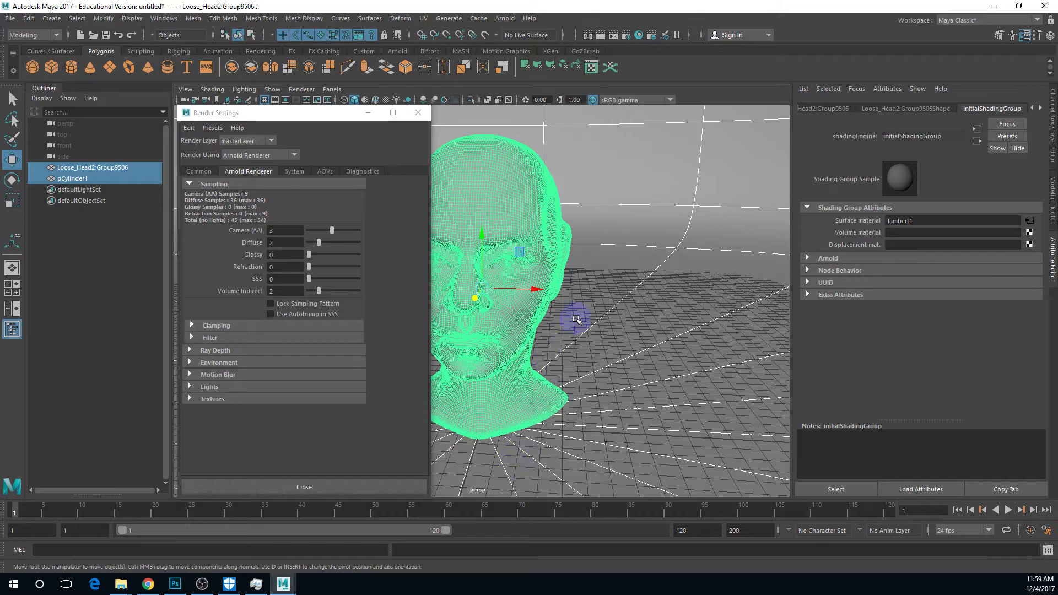
pyautogui.rightClick(481, 353)
pyautogui.moveTo(482, 355); pyautogui.dragTo(495, 550, button='right')
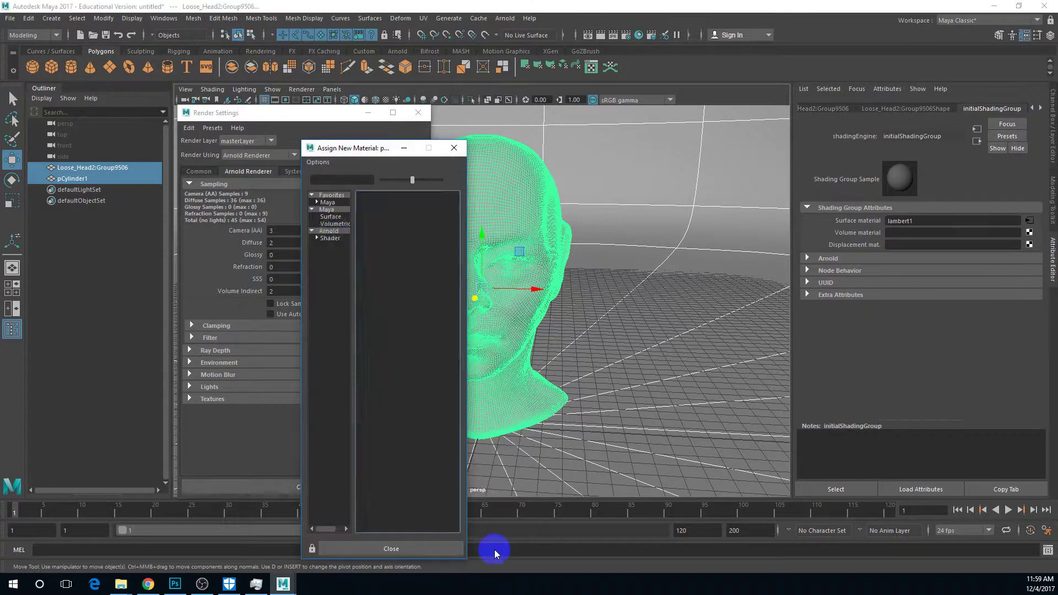
pyautogui.click(334, 231)
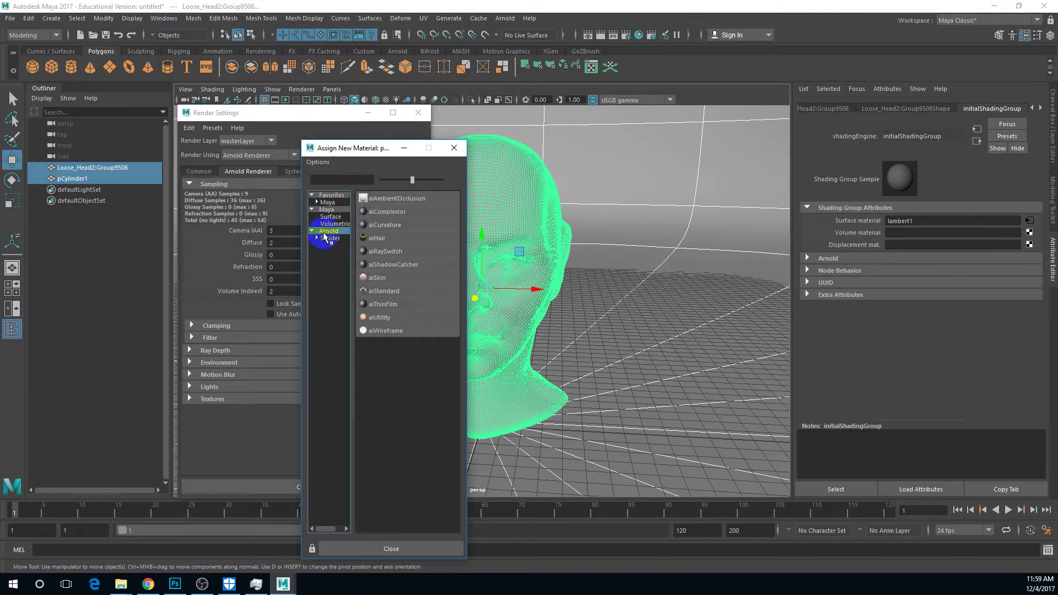
pyautogui.click(406, 203)
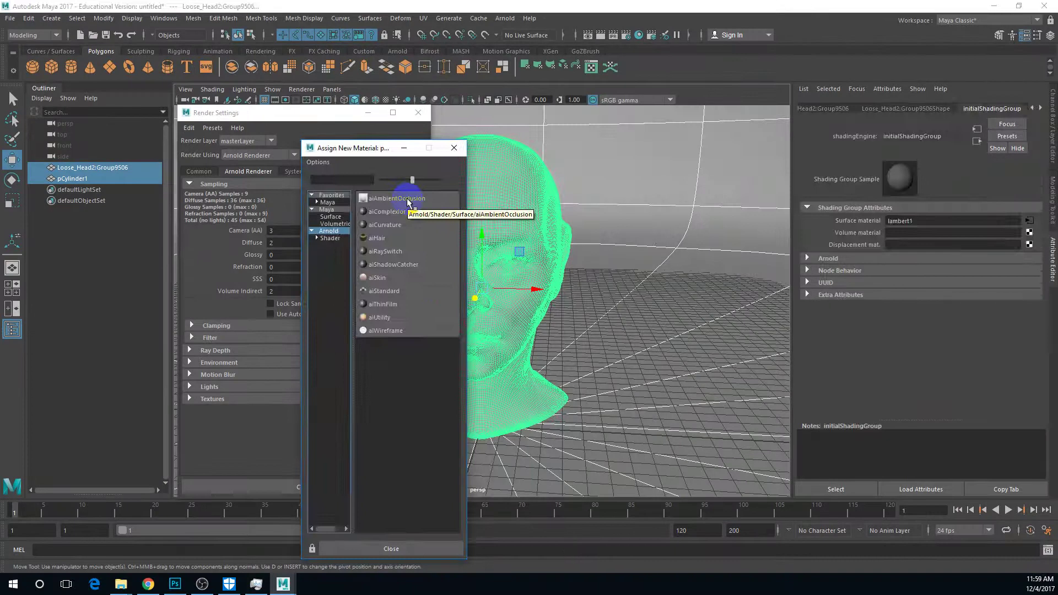
pyautogui.click(408, 199)
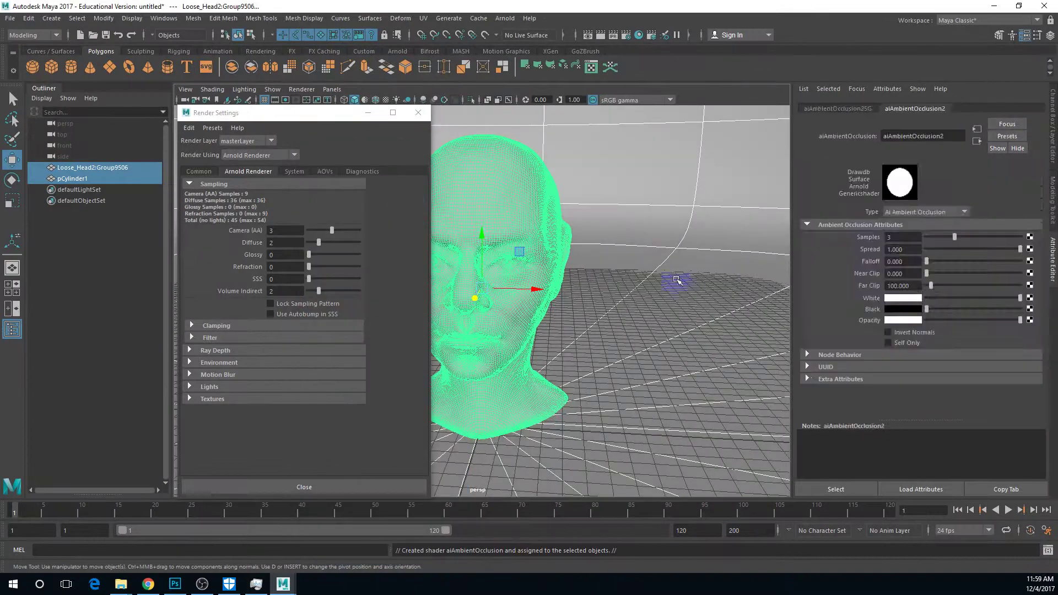
# Step: Select only the backdrop cylinder, render the current frame with Arnold, and move the render window clear of the material attributes
pyautogui.click(653, 282)
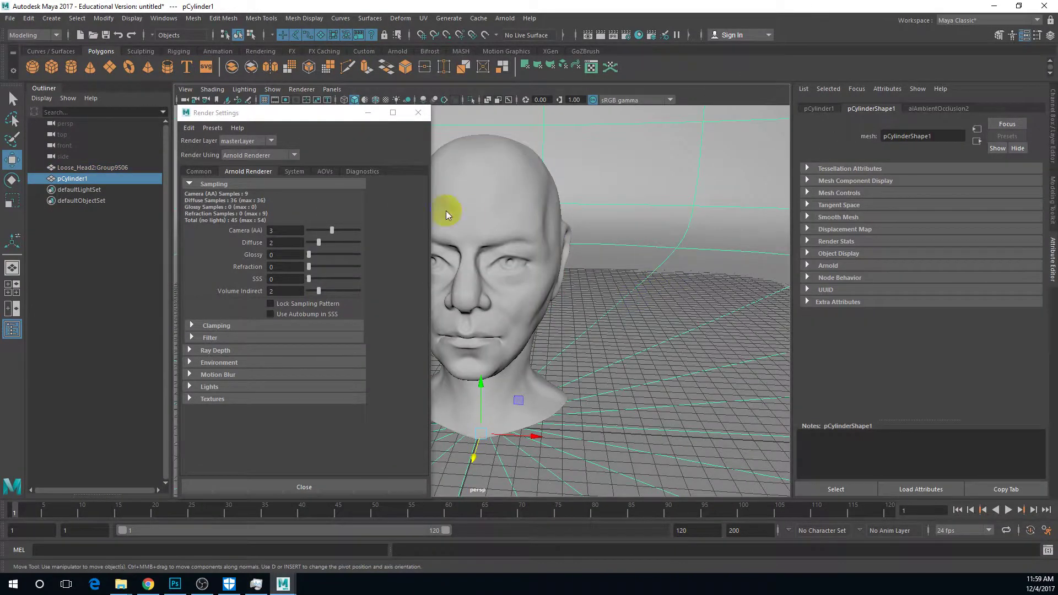
pyautogui.click(600, 36)
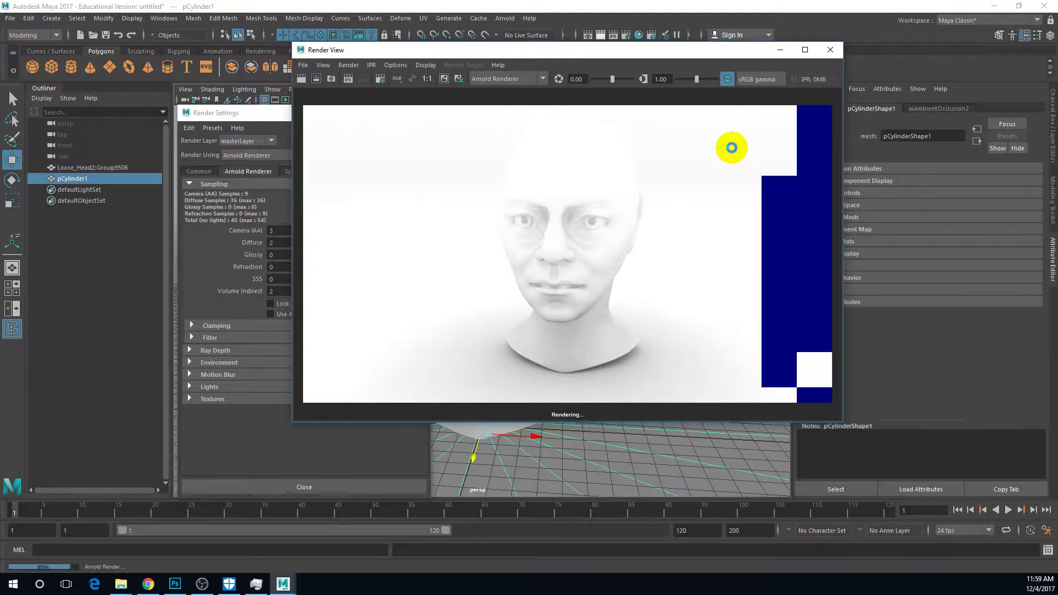
pyautogui.moveTo(755, 49); pyautogui.dragTo(725, 38)
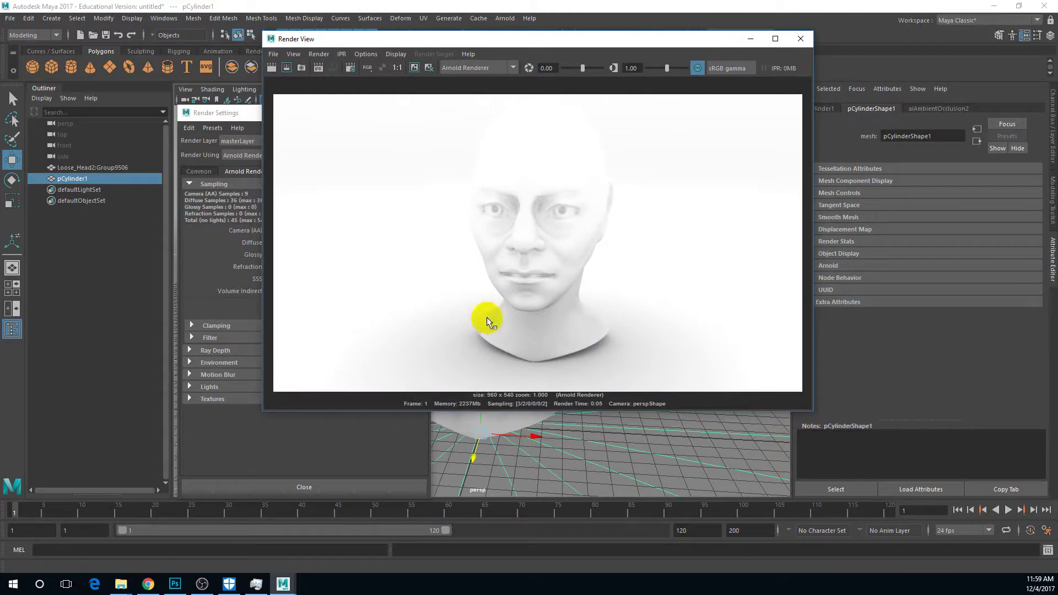
pyautogui.moveTo(367, 39); pyautogui.dragTo(246, 95)
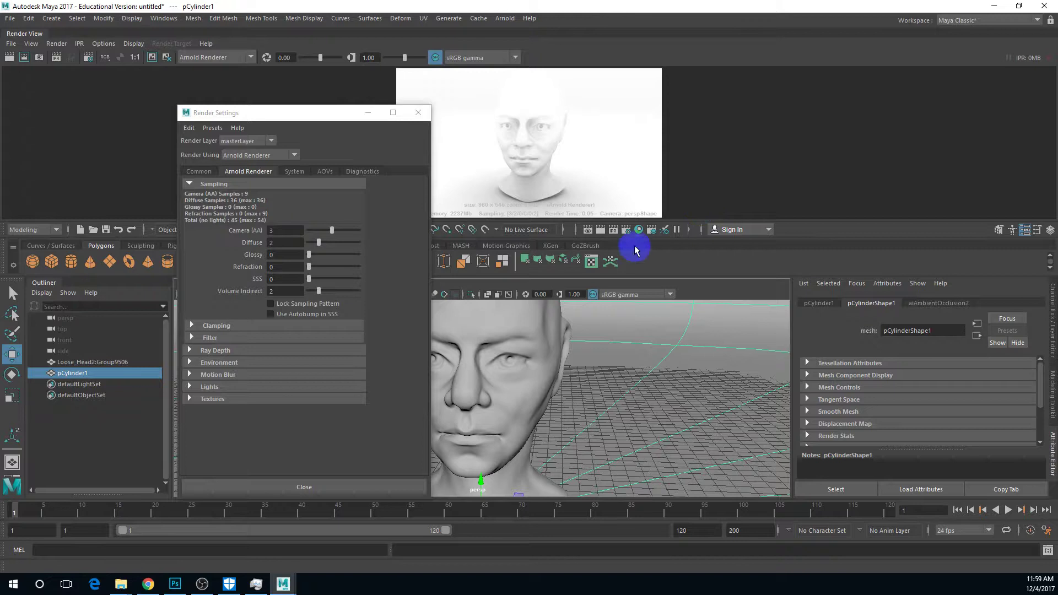
pyautogui.moveTo(94, 30); pyautogui.dragTo(125, 103)
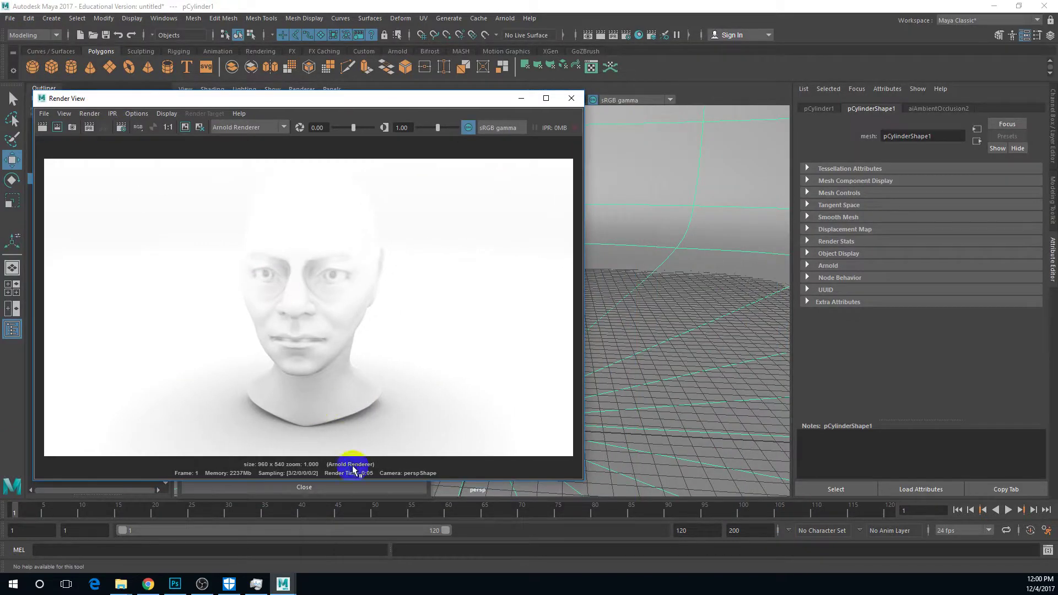
# Step: Set the Far Clip of the cylinder's ambient occlusion material to 500
pyautogui.click(938, 108)
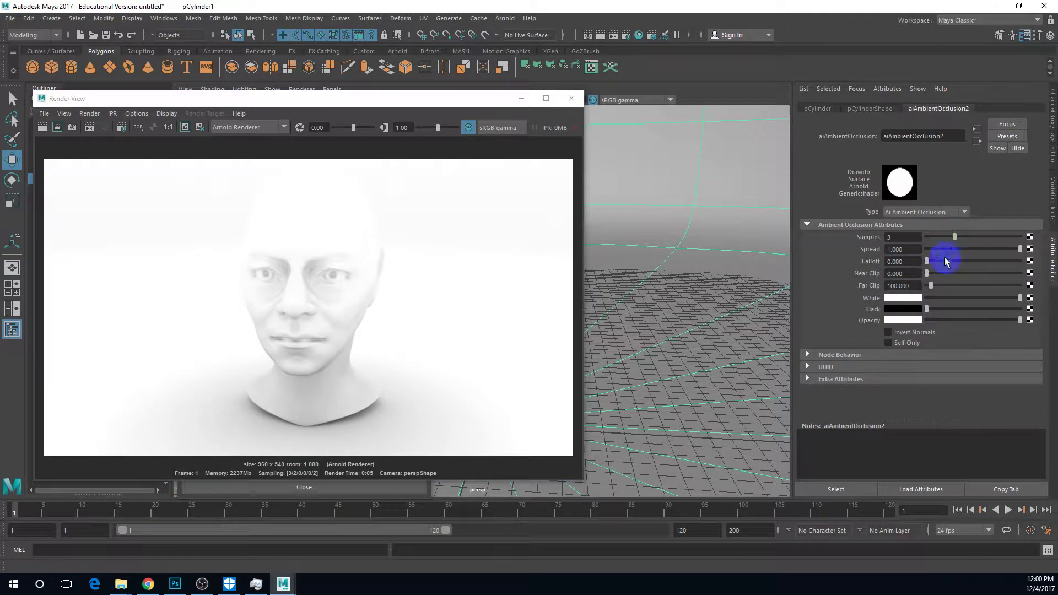
pyautogui.click(912, 274)
pyautogui.press('Tab')
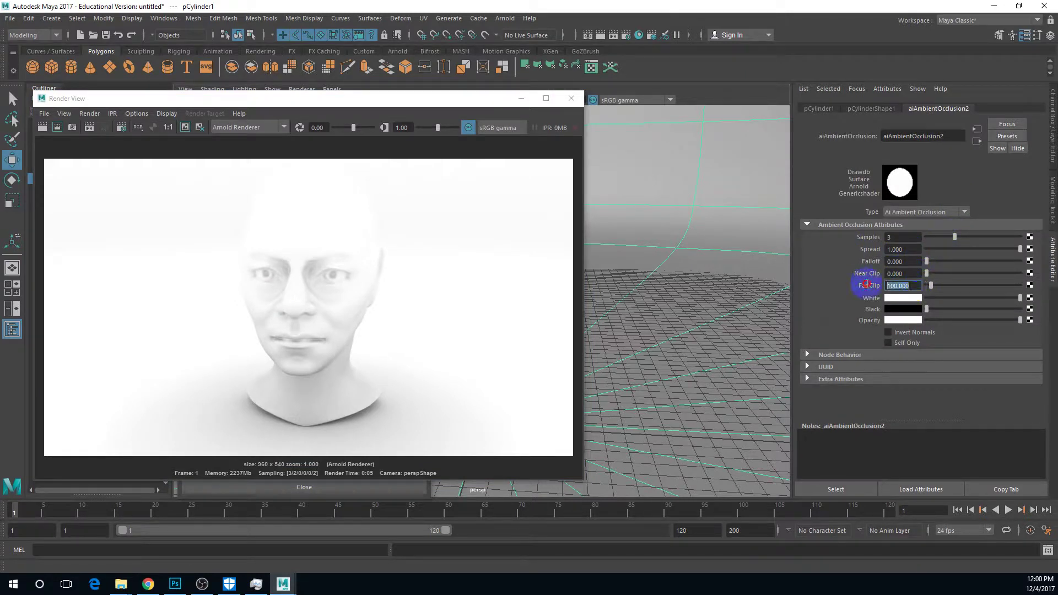
pyautogui.write('500')
pyautogui.press('Return')
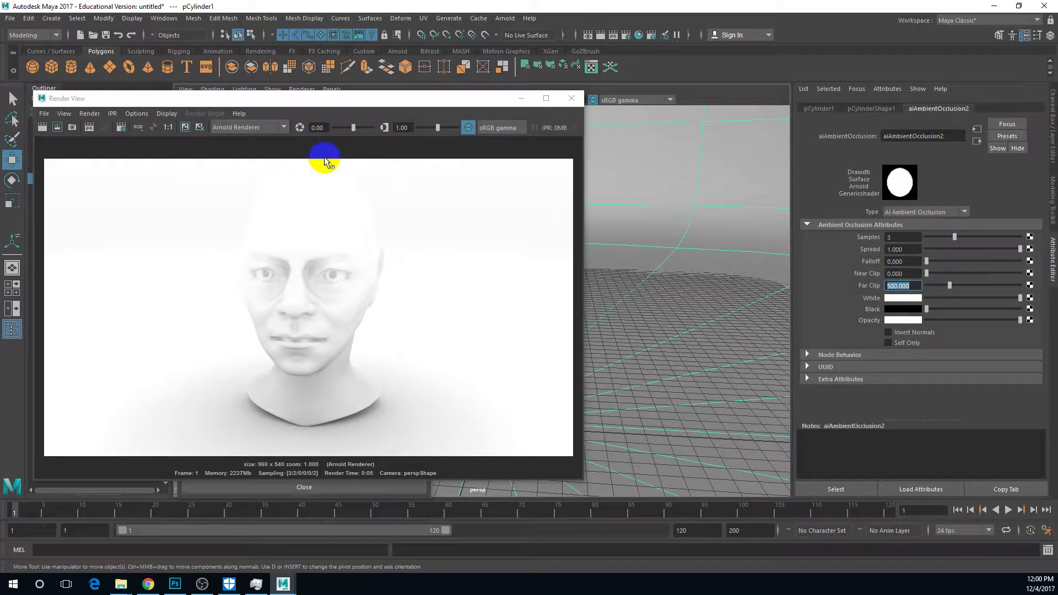
# Step: Render the frame again and examine the shading around the head's eyes up close
pyautogui.click(42, 127)
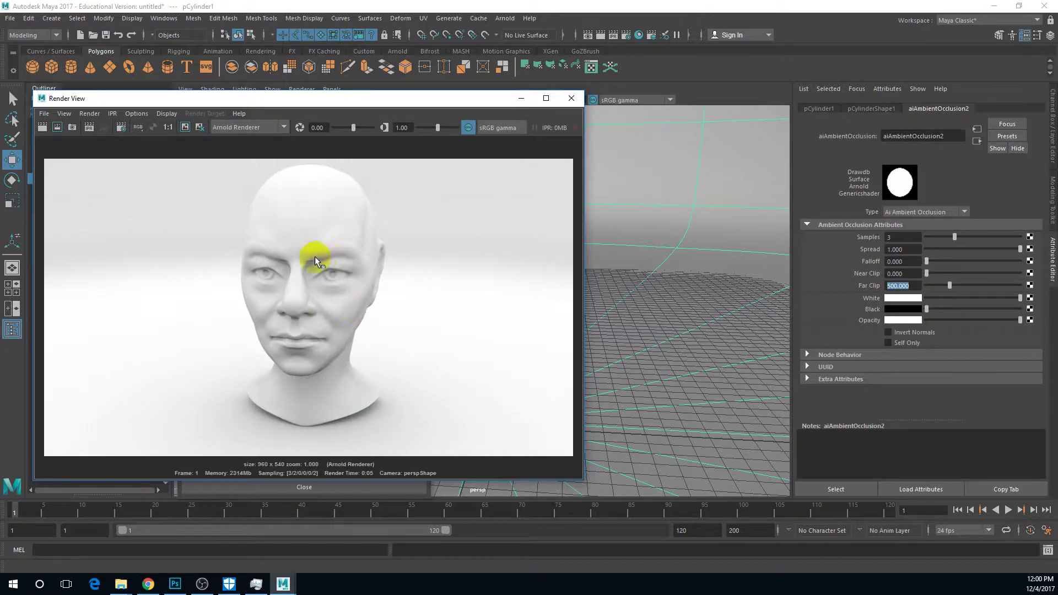
pyautogui.scroll(6, 314, 264)
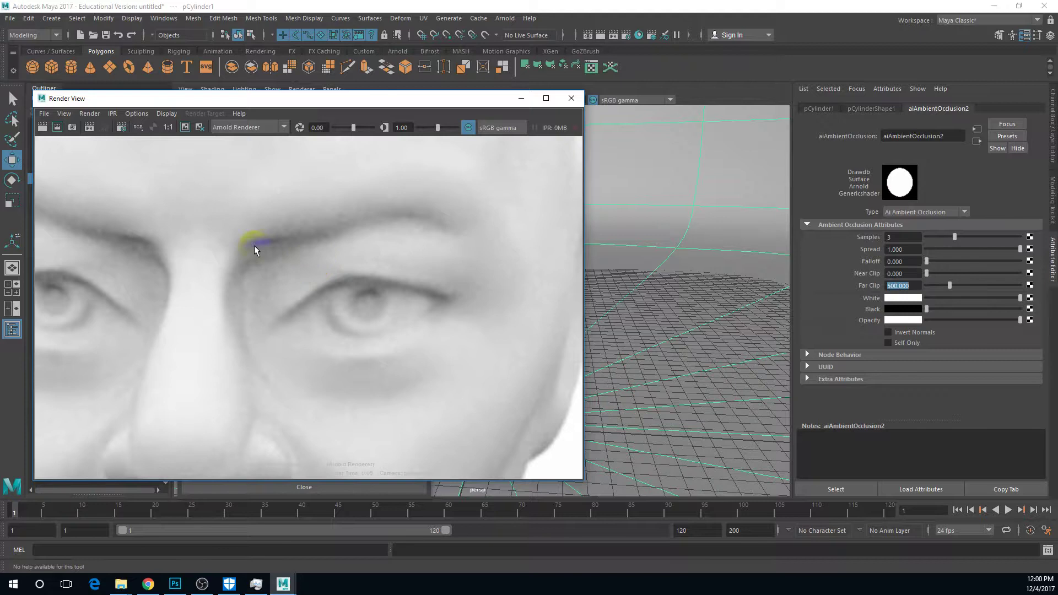
pyautogui.scroll(-6, 324, 224)
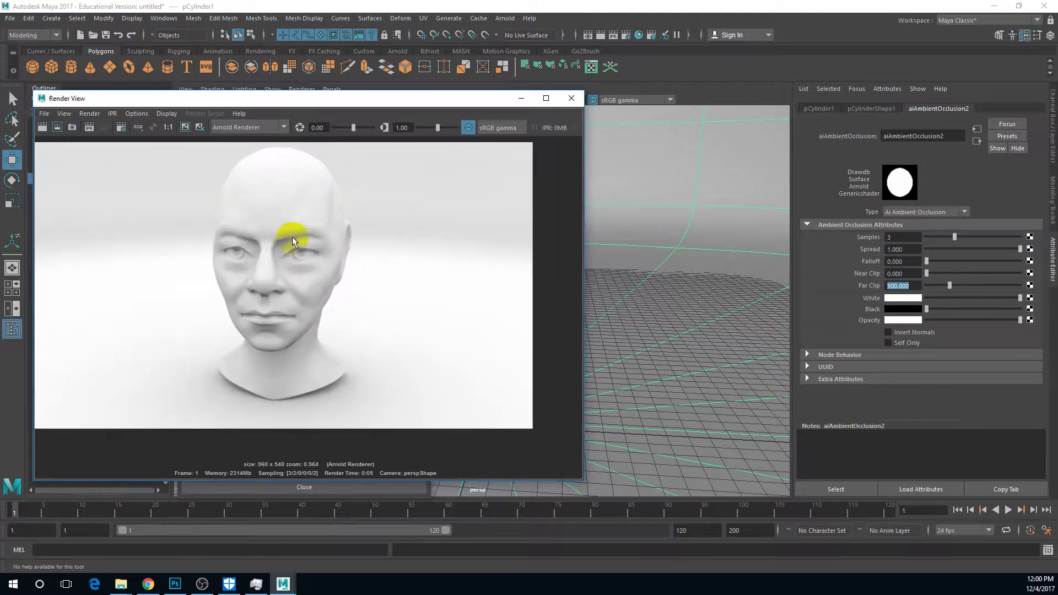
pyautogui.moveTo(292, 99); pyautogui.dragTo(337, 106)
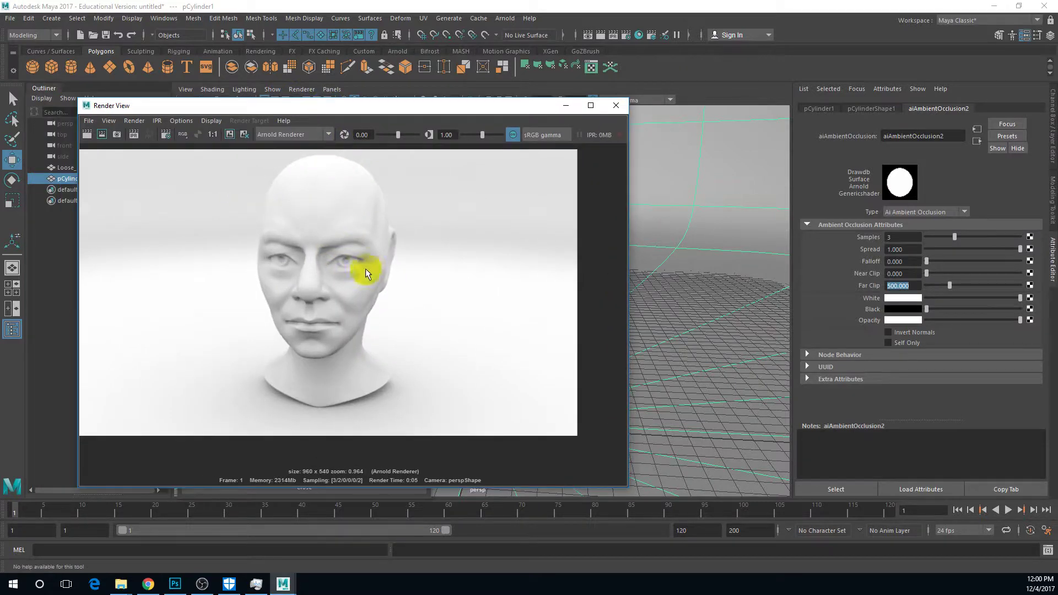
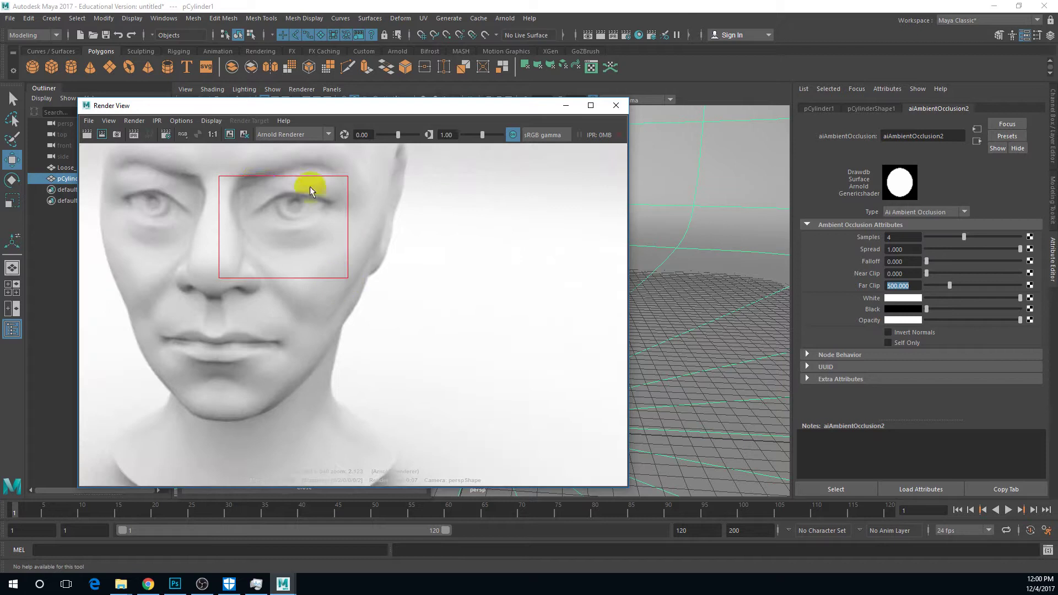
# Step: Mark a render region around one of the head's eyes, raise the ambient occlusion Samples to 5 and re-render that region
pyautogui.moveTo(222, 155); pyautogui.dragTo(431, 284)
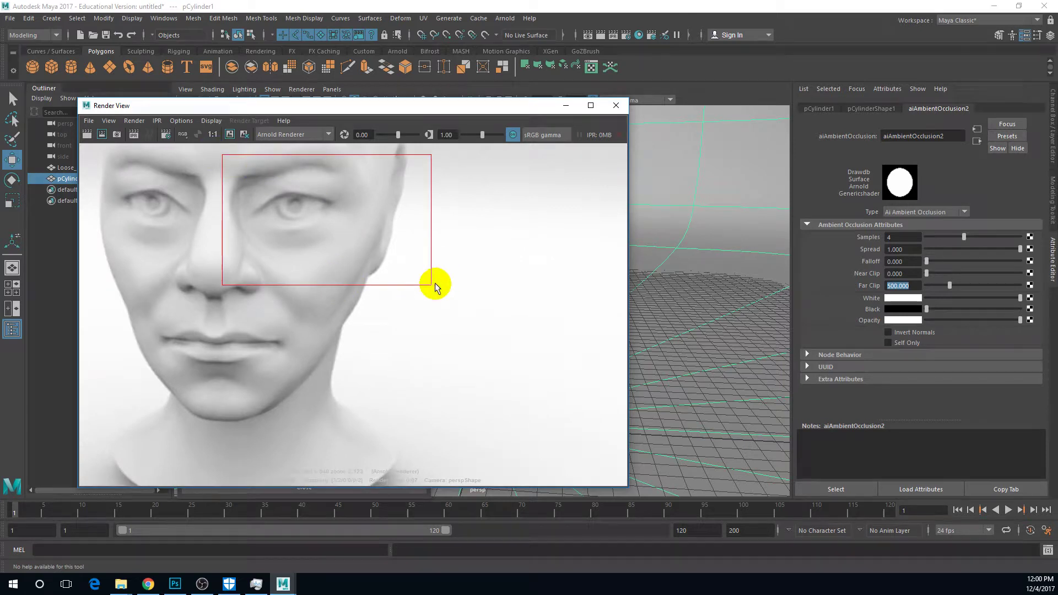
pyautogui.scroll(-4, 437, 283)
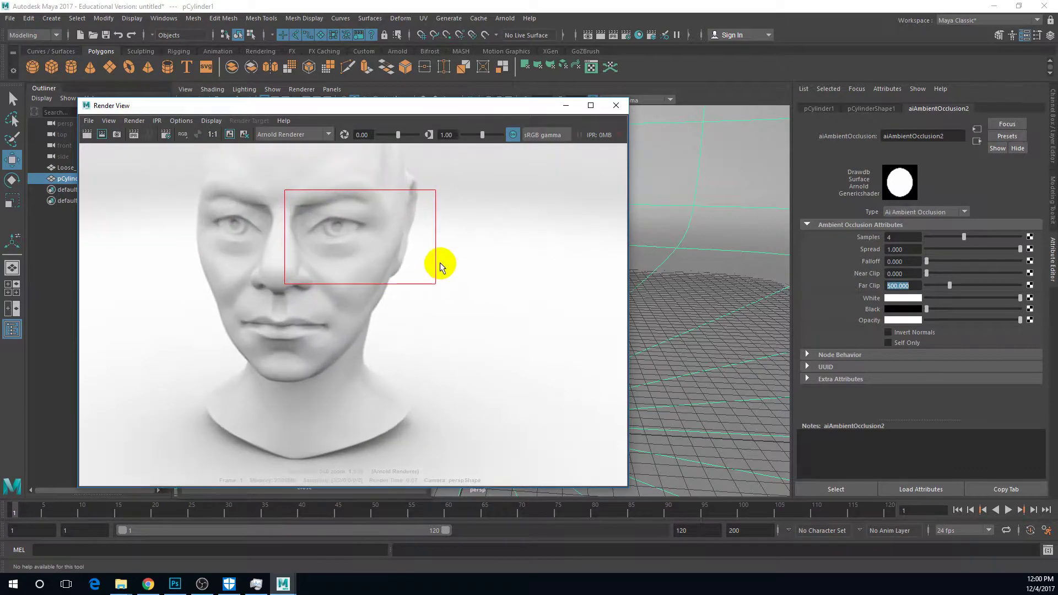
pyautogui.moveTo(963, 237); pyautogui.dragTo(972, 237)
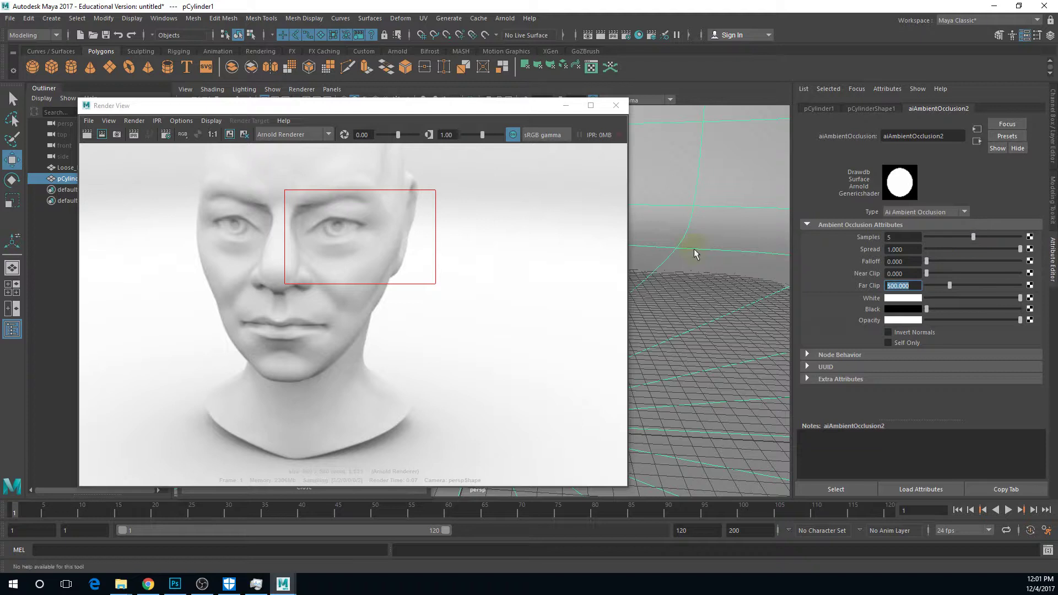
pyautogui.click(153, 158)
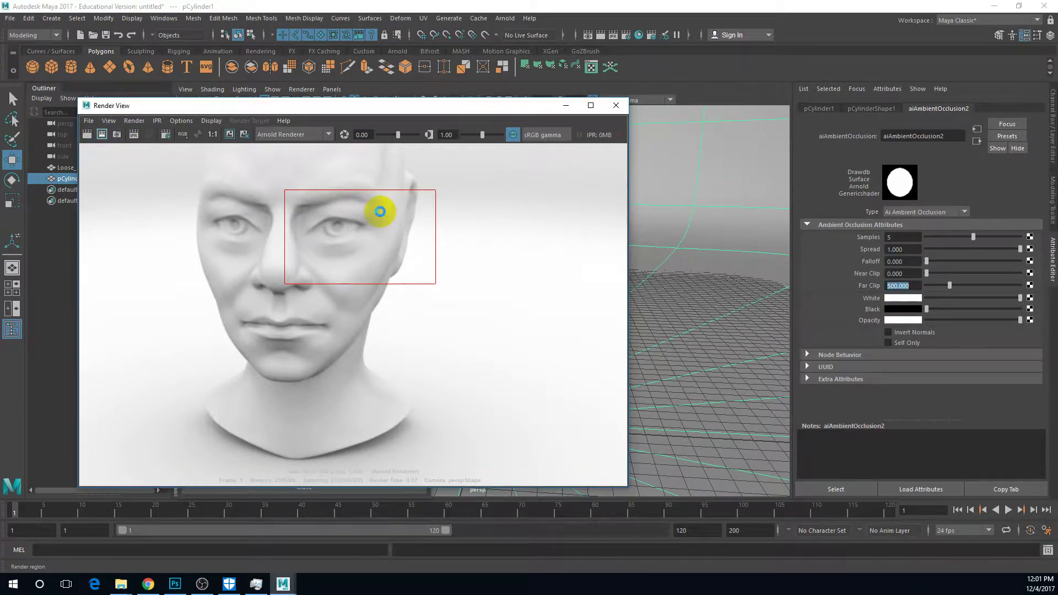
pyautogui.scroll(5, 428, 288)
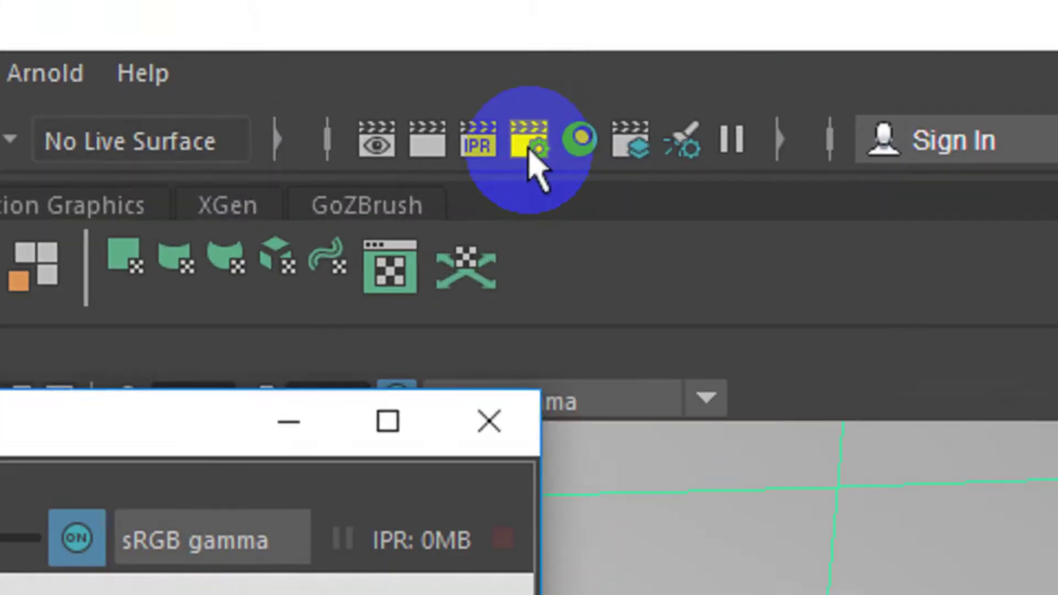
# Step: Set the Arnold Camera (AA) sampling to 5 in the render settings and move the settings window clear of the rendered face
pyautogui.click(626, 37)
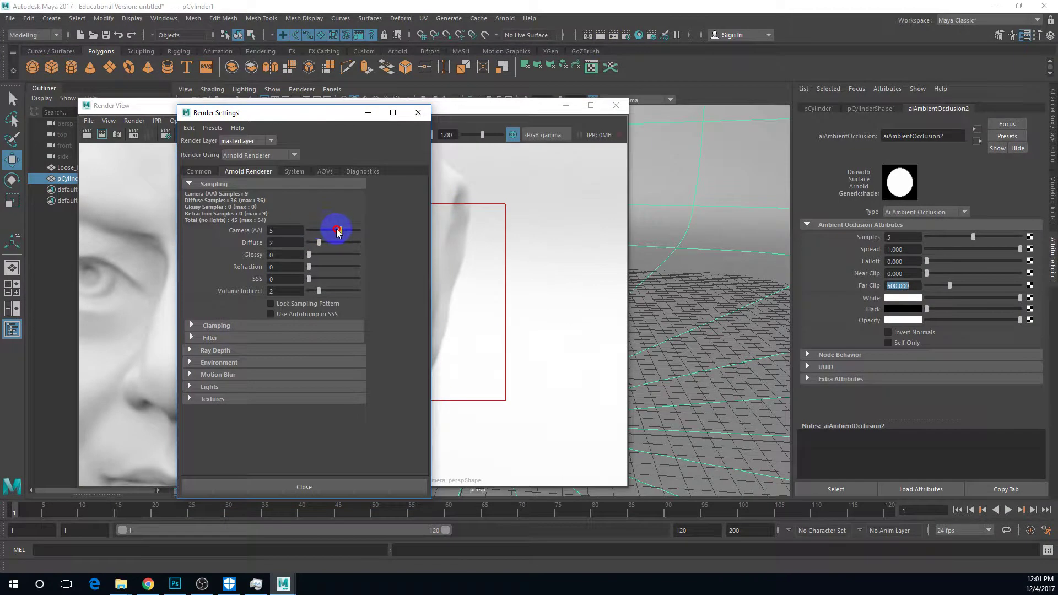
pyautogui.moveTo(337, 232); pyautogui.dragTo(338, 233)
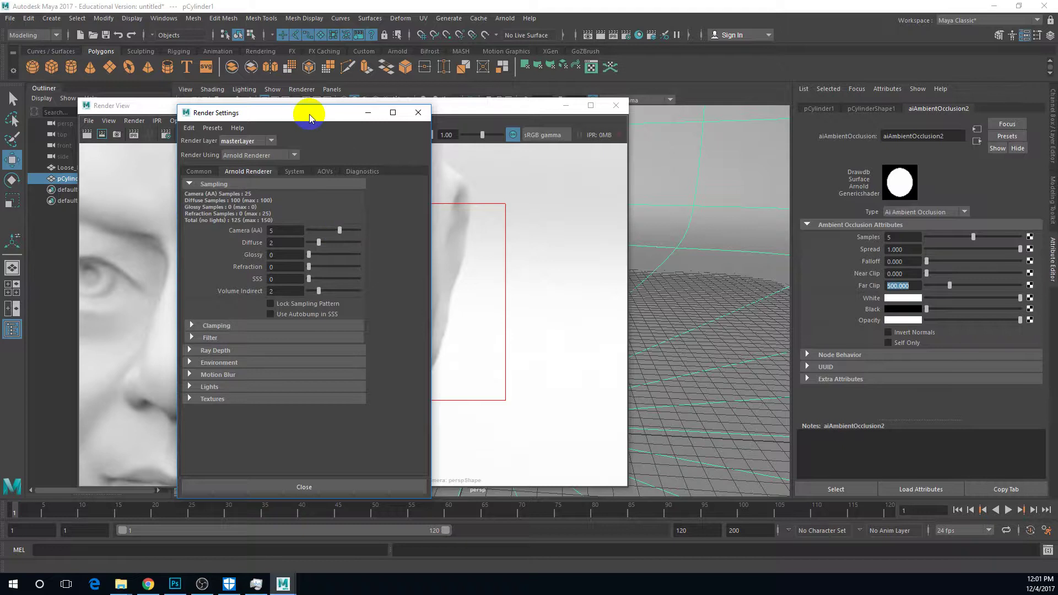
pyautogui.moveTo(311, 116); pyautogui.dragTo(702, 103)
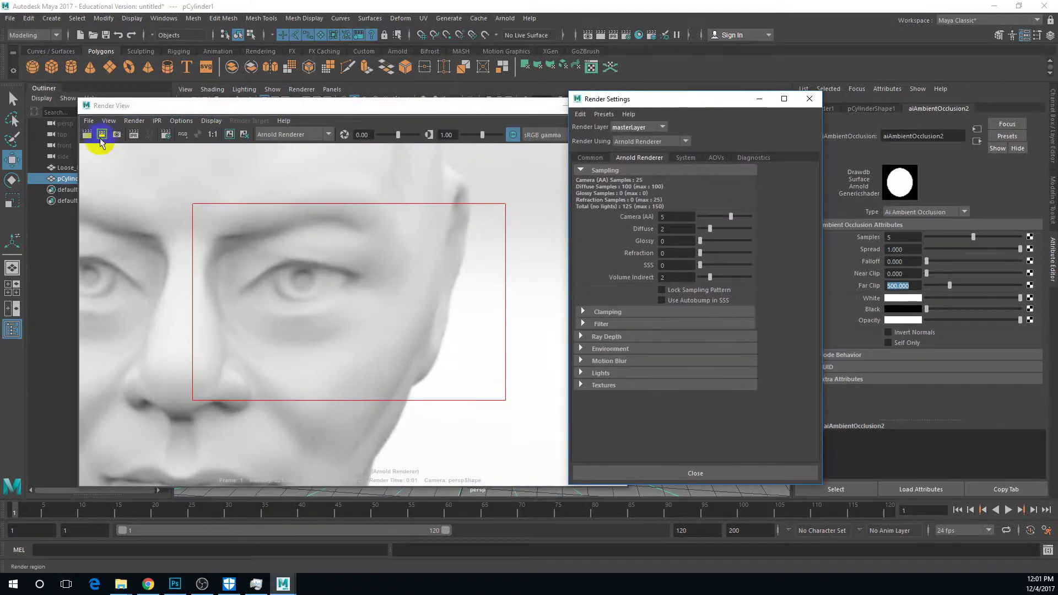
# Step: Re-render the eye region and compare its shading with the surrounding area up close
pyautogui.click(103, 136)
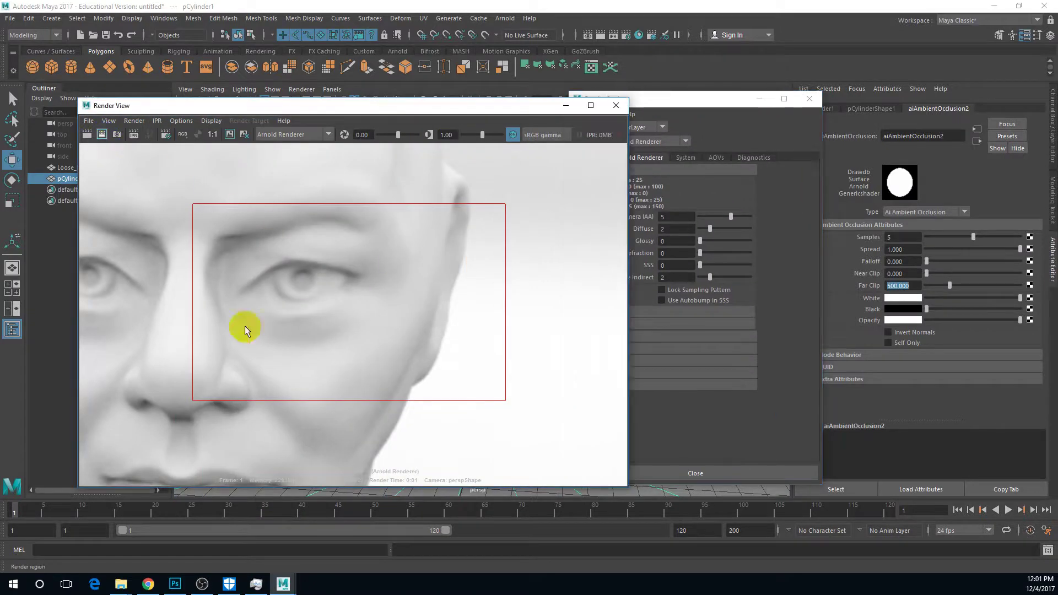
pyautogui.click(329, 262)
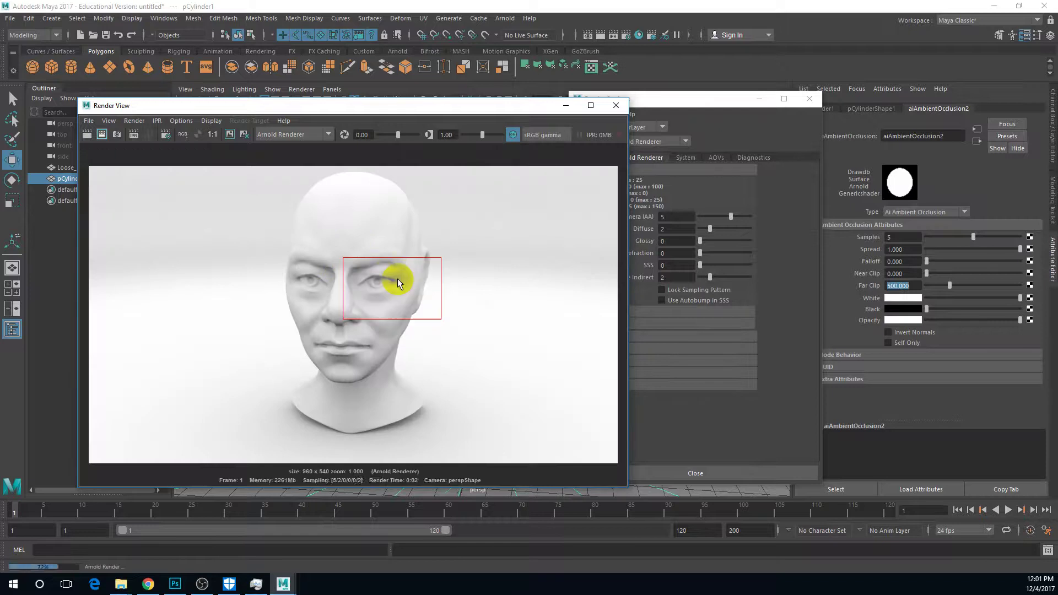
pyautogui.scroll(5, 392, 278)
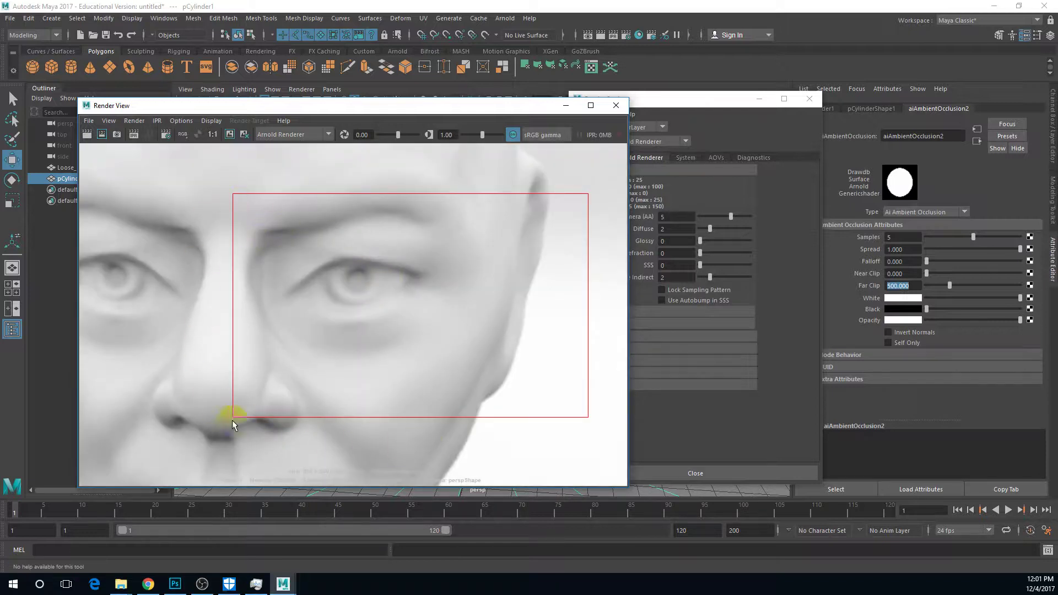
pyautogui.scroll(-2, 402, 277)
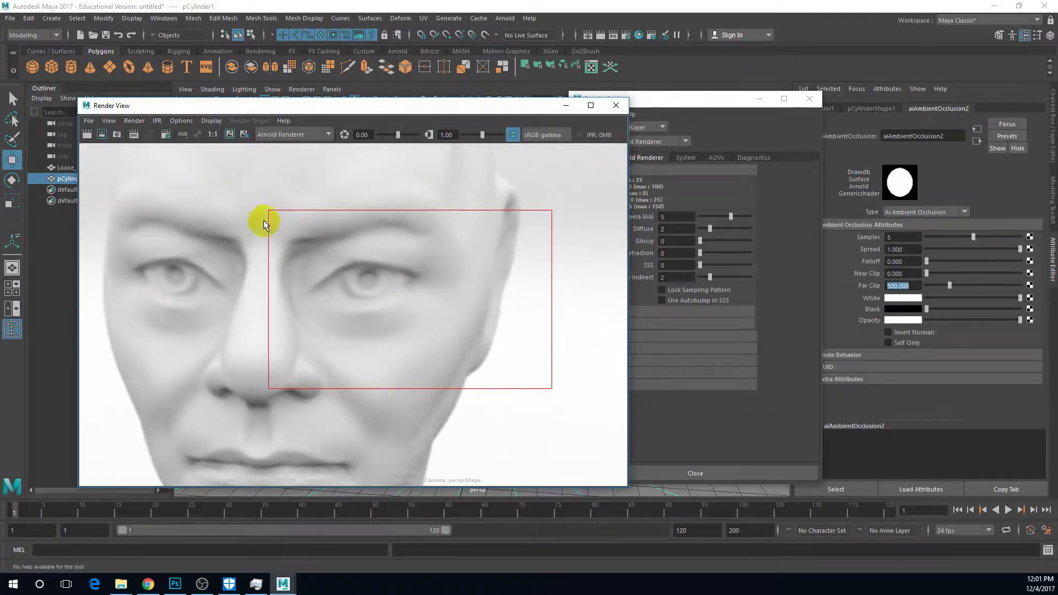
pyautogui.scroll(3, 217, 269)
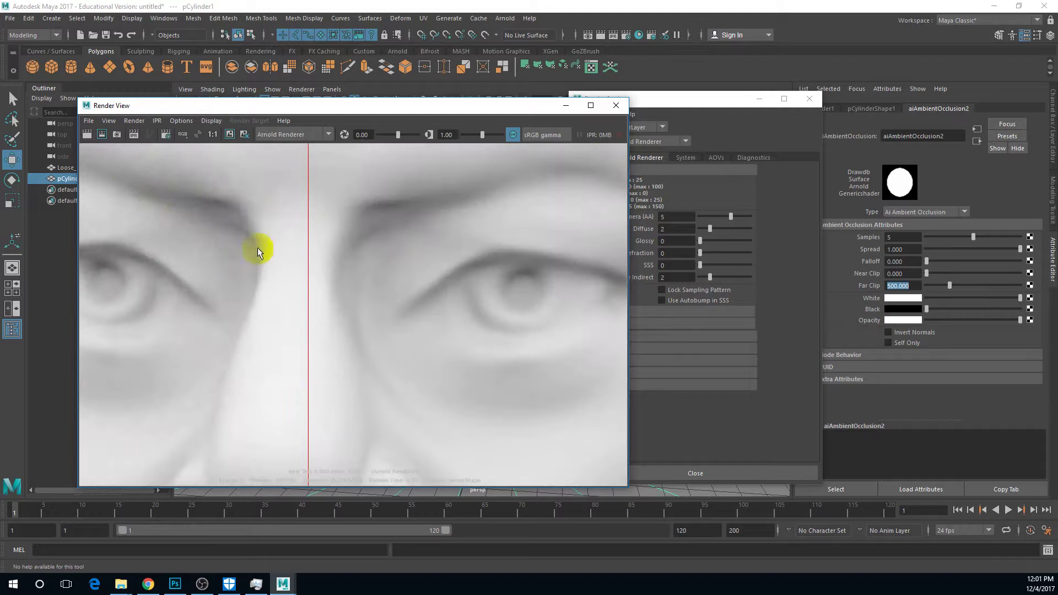
pyautogui.scroll(-3, 438, 198)
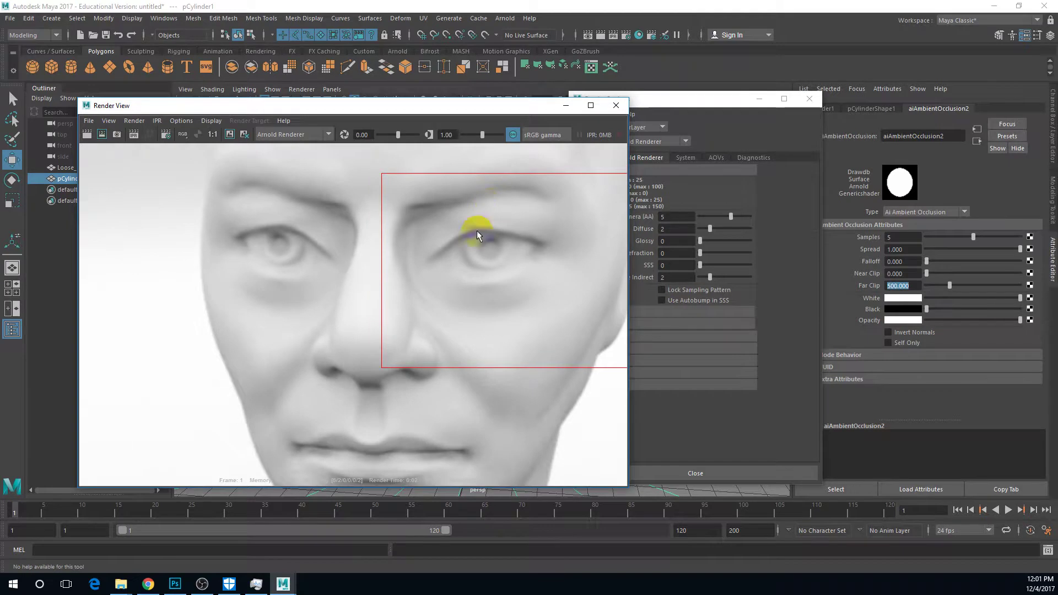
pyautogui.scroll(-3, 437, 381)
# Step: Mark a render region over one half of the head's nose and mouth and render it with the current sampling
pyautogui.moveTo(343, 403); pyautogui.dragTo(476, 472)
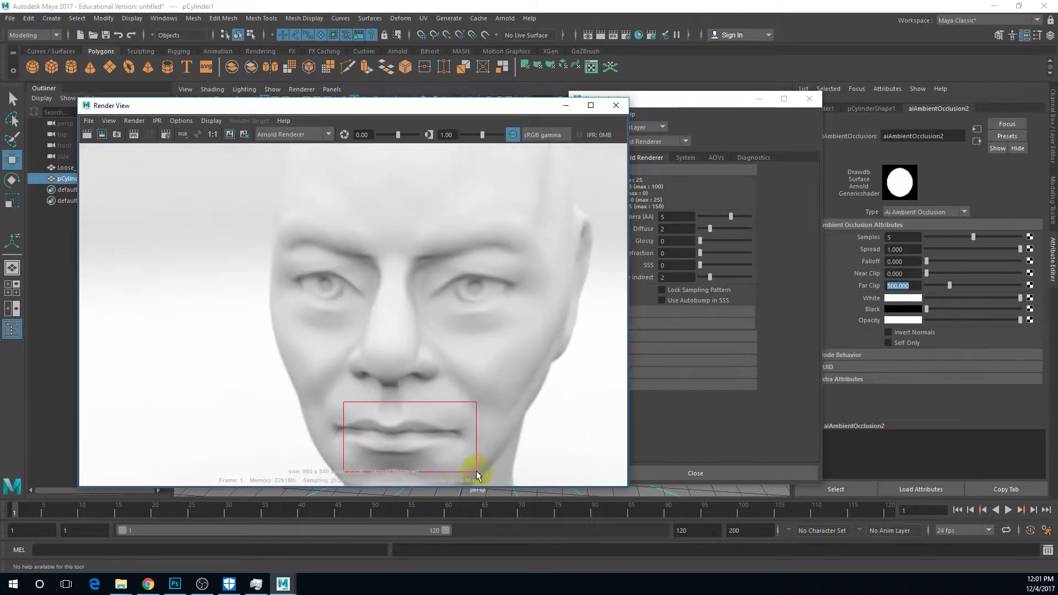
pyautogui.moveTo(380, 114); pyautogui.dragTo(356, 73)
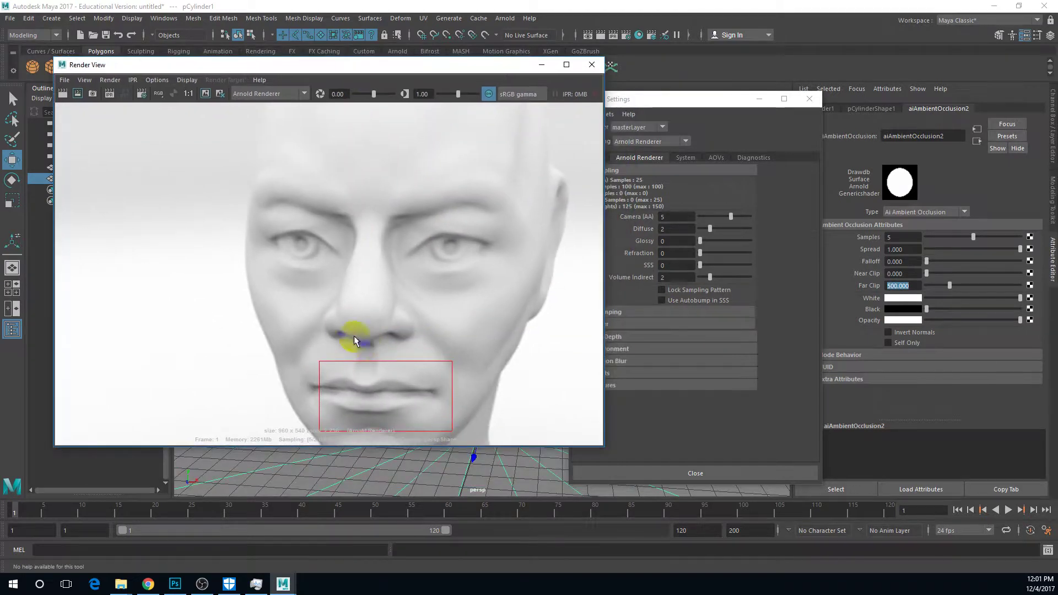
pyautogui.moveTo(386, 341); pyautogui.dragTo(431, 390)
pyautogui.moveTo(356, 318); pyautogui.dragTo(447, 433)
pyautogui.scroll(2, 426, 378)
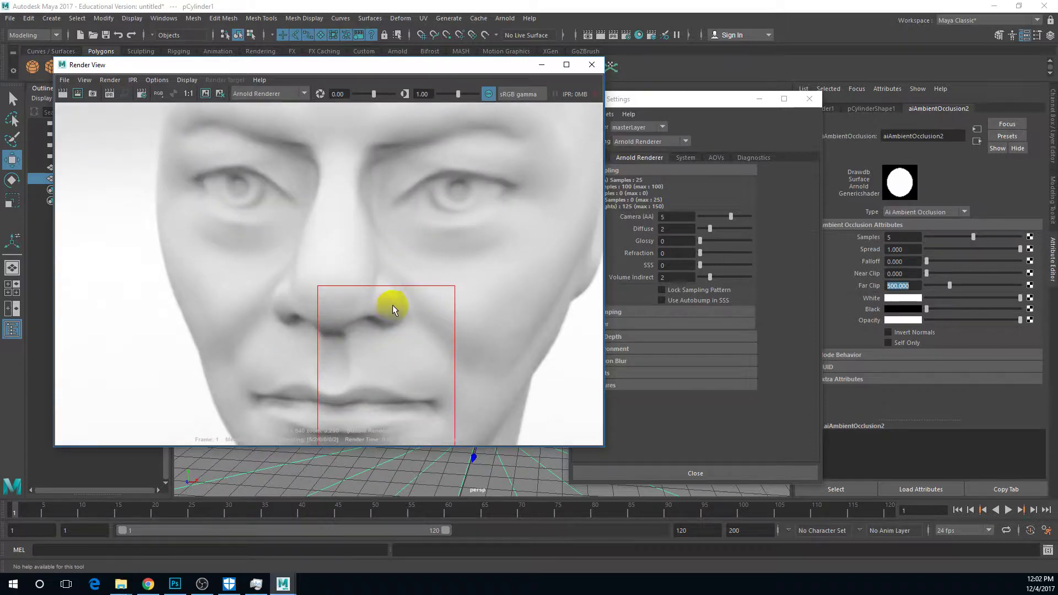
pyautogui.moveTo(402, 352); pyautogui.dragTo(372, 247, button='middle')
pyautogui.scroll(2, 372, 248)
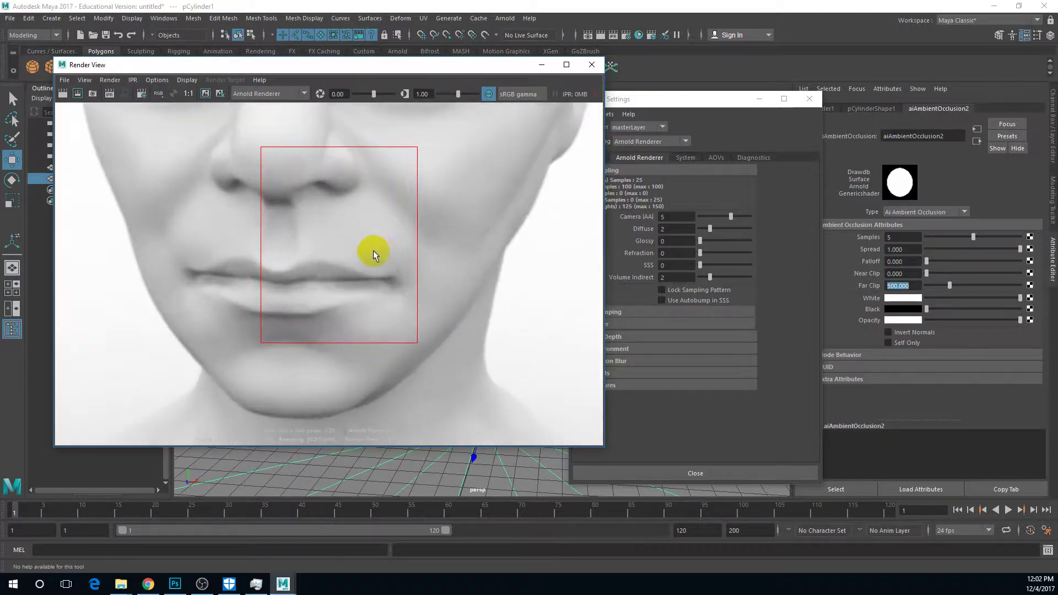
pyautogui.click(86, 91)
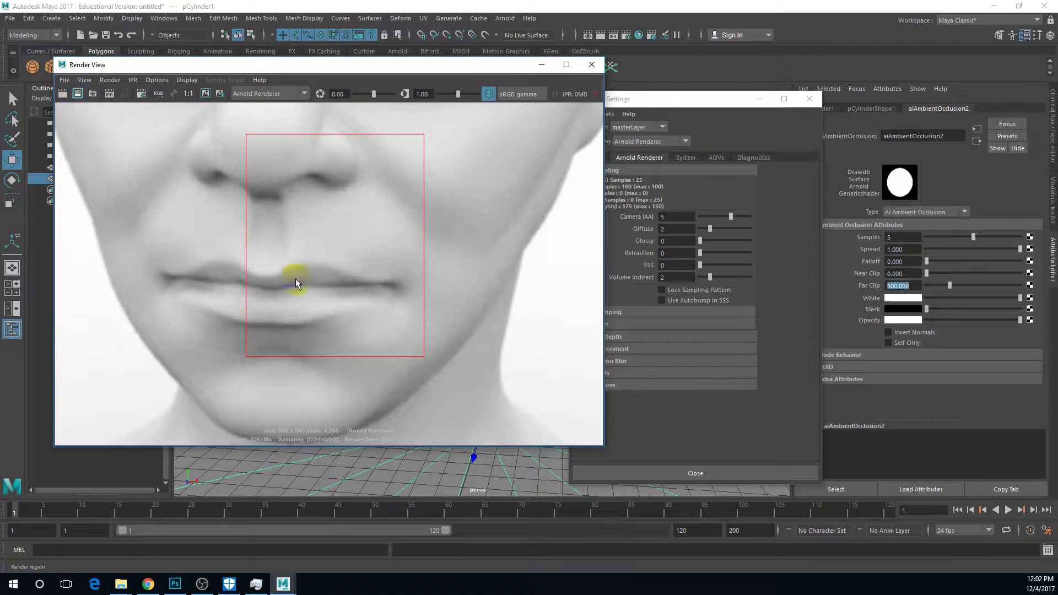
# Step: Compare the re-rendered nose and mouth region with the rest of the face up close
pyautogui.scroll(-10, 166, 290)
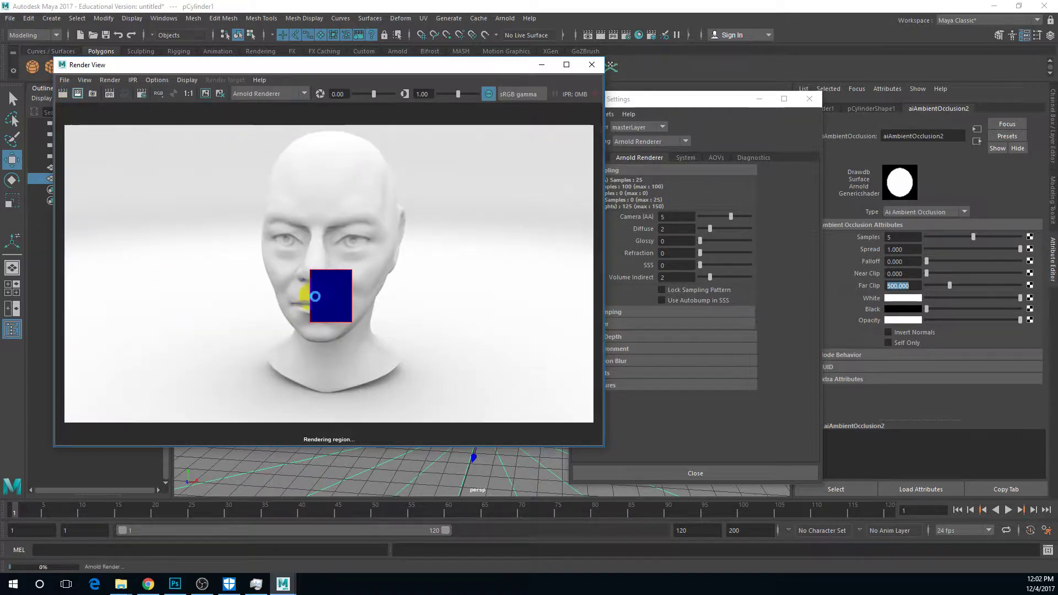
pyautogui.scroll(4, 328, 307)
pyautogui.scroll(2, 326, 304)
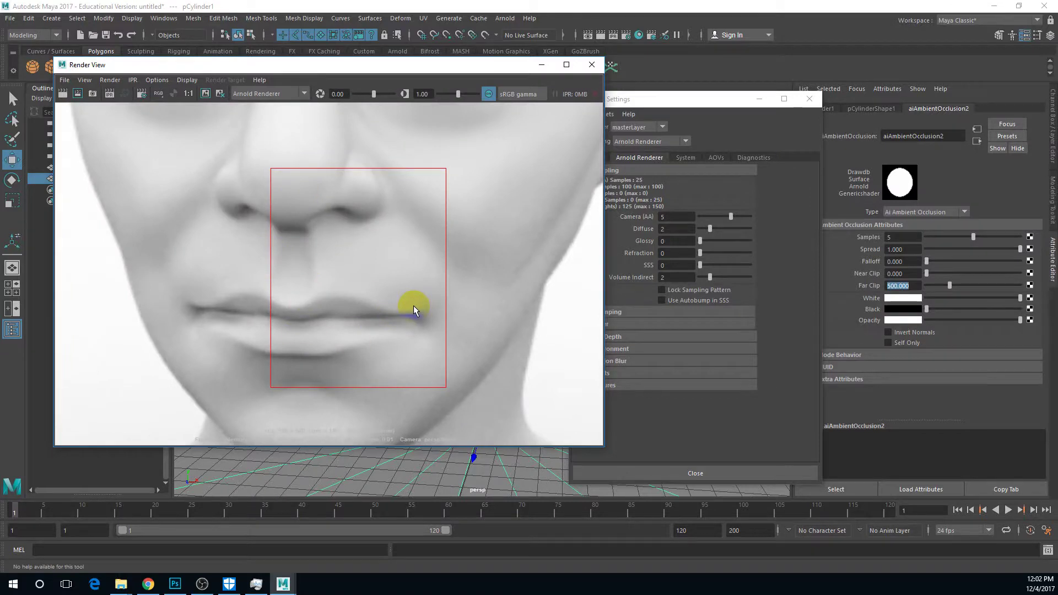
pyautogui.scroll(-8, 453, 263)
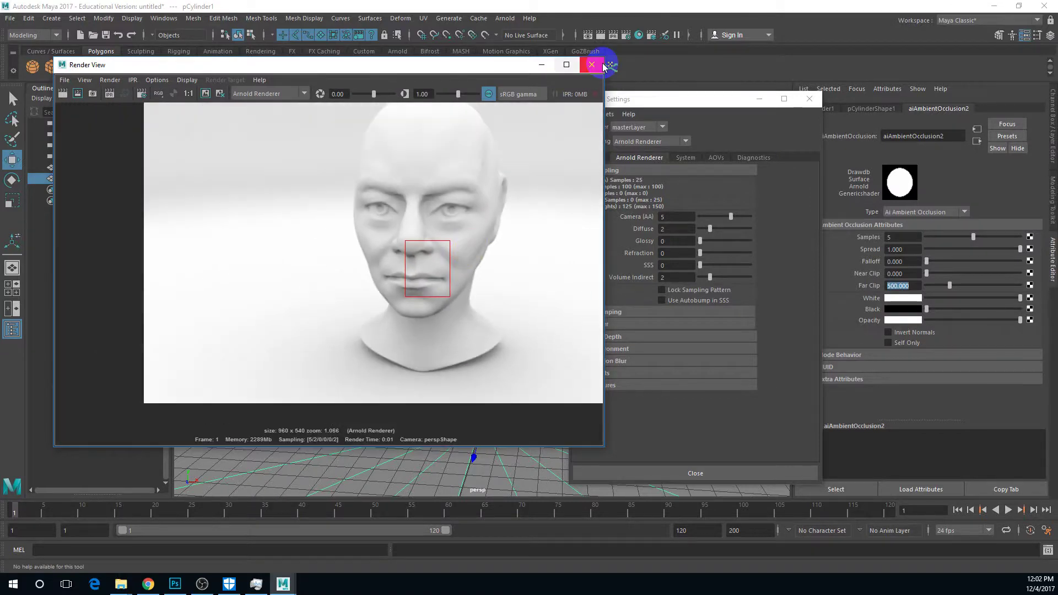
# Step: Close the render view, move the render settings off the head and show the resolution gate in the perspective viewport
pyautogui.click(602, 65)
pyautogui.moveTo(609, 100); pyautogui.dragTo(660, 94)
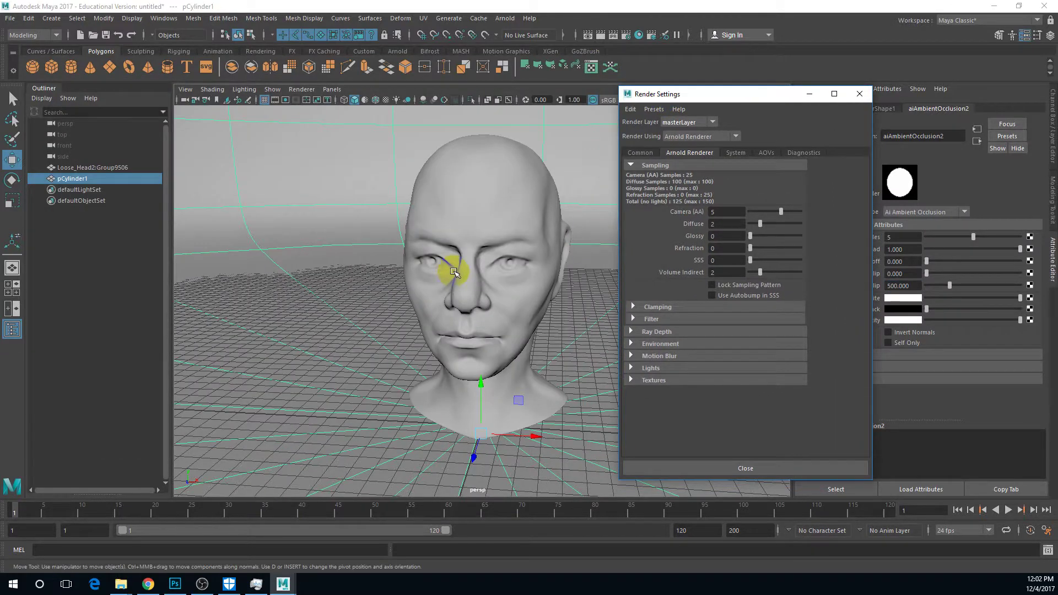
pyautogui.click(276, 102)
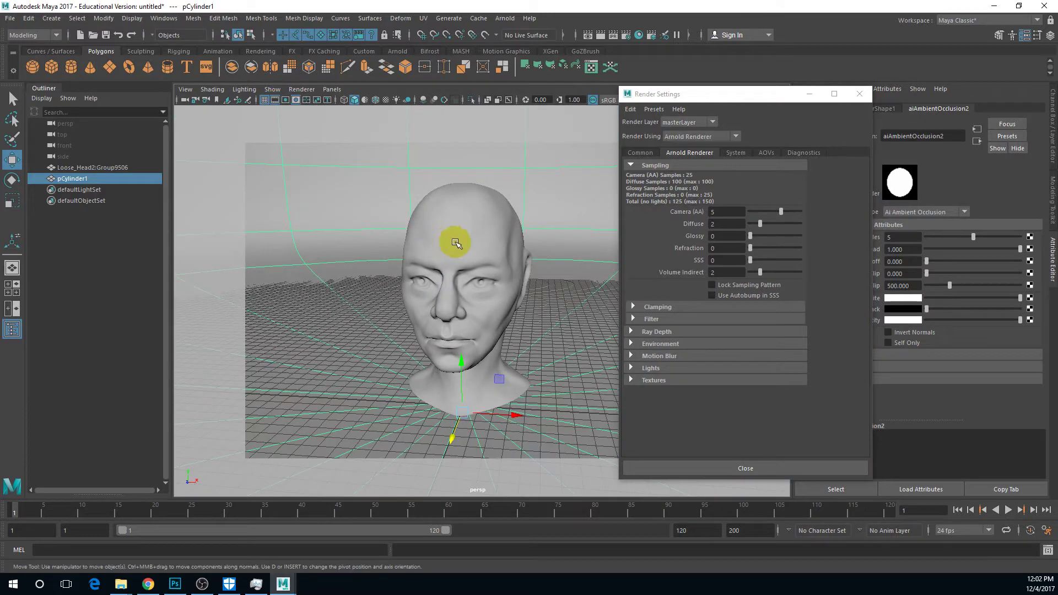
# Step: Select the head and frame it on the left side of the resolution gate, leaving free space beside it
pyautogui.click(455, 243)
pyautogui.scroll(5, 489, 284)
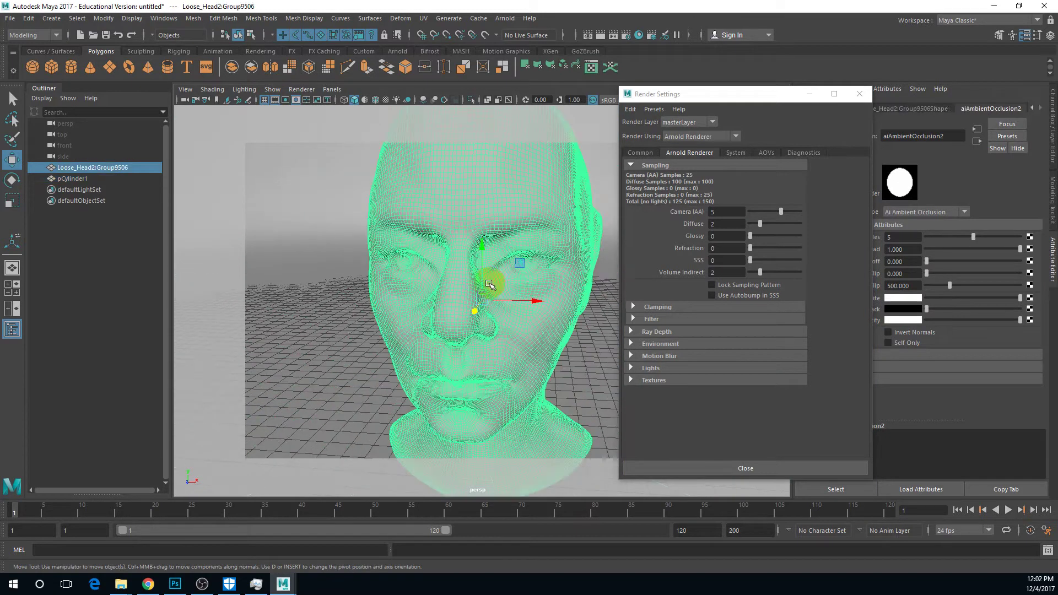
pyautogui.scroll(-3, 488, 281)
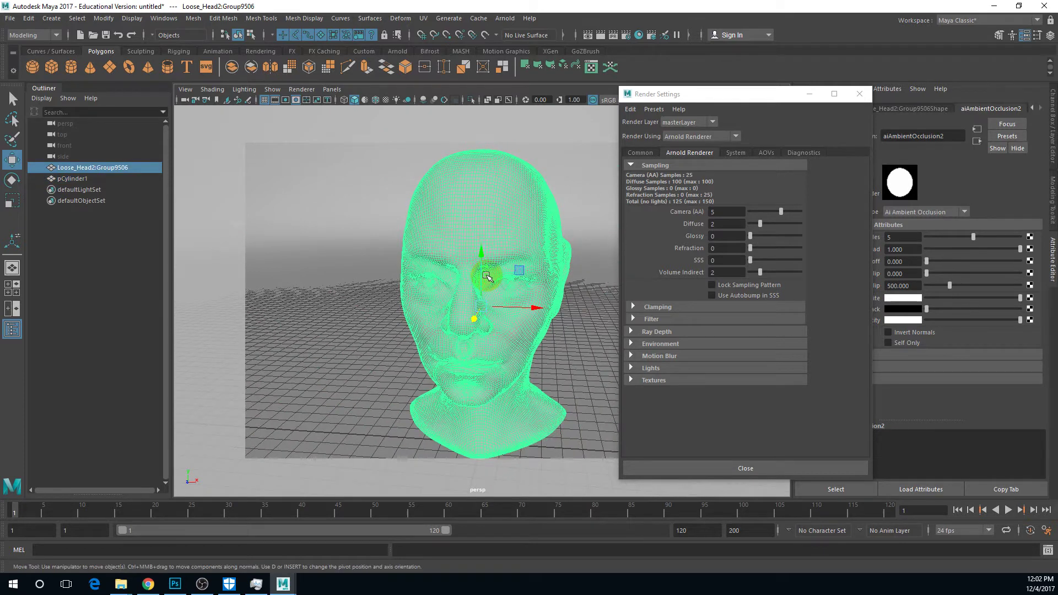
pyautogui.keyDown('alt'); pyautogui.moveTo(486, 275); pyautogui.dragTo(490, 272); pyautogui.keyUp('alt')
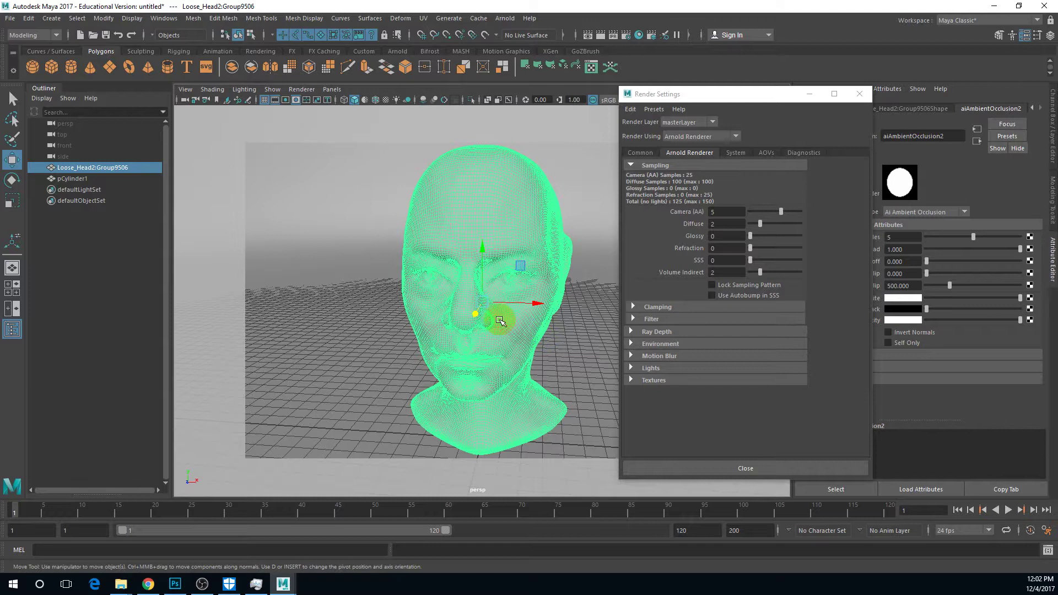
pyautogui.moveTo(668, 94); pyautogui.dragTo(764, 89)
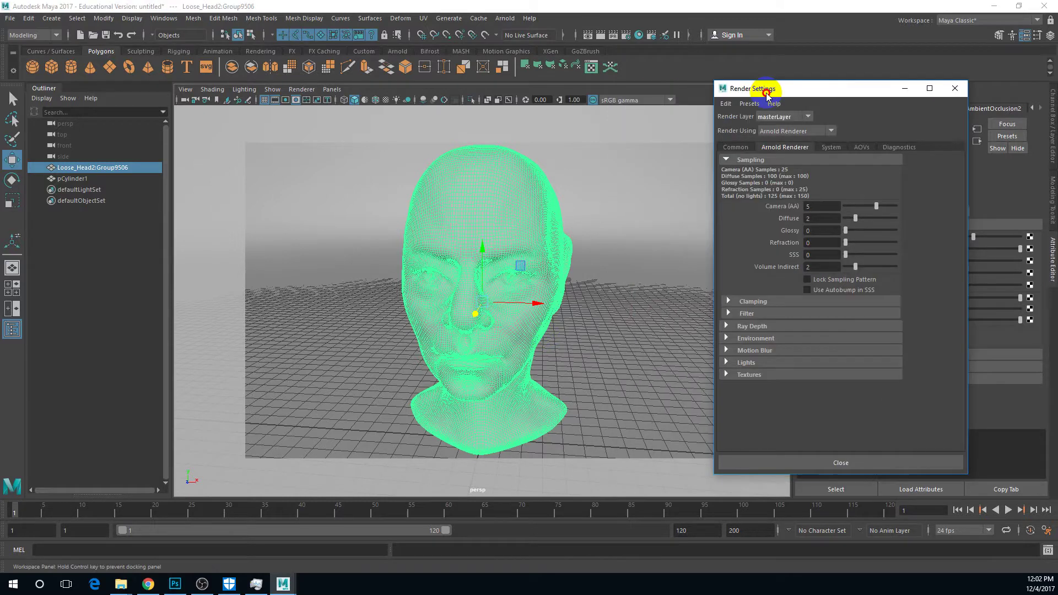
pyautogui.keyDown('alt'); pyautogui.moveTo(528, 263); pyautogui.dragTo(439, 288); pyautogui.keyUp('alt')
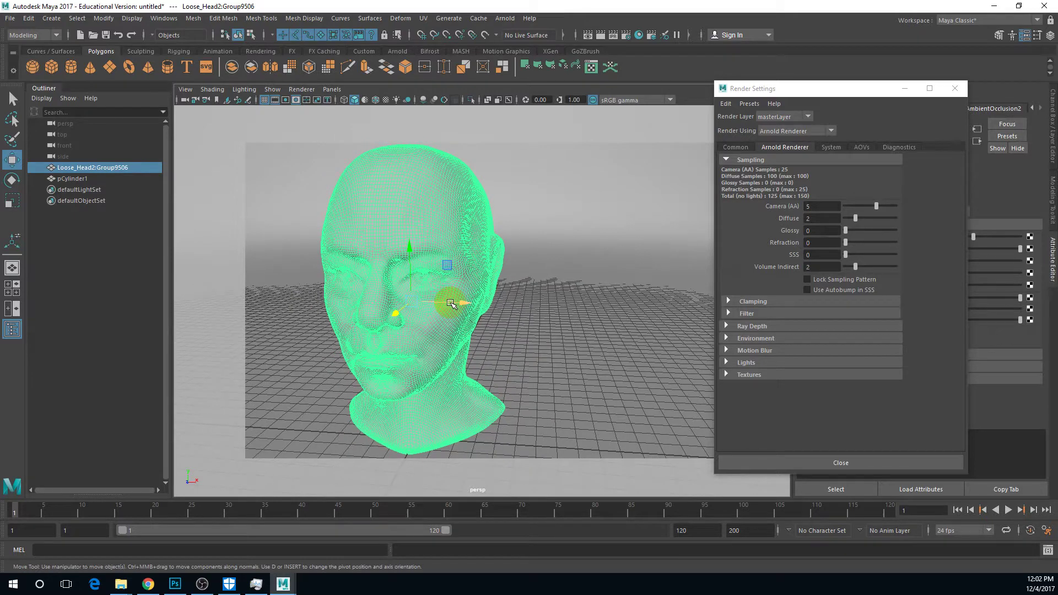
# Step: Duplicate the head and move the copy sideways to the right of the original
pyautogui.hotkey('ctrl', 'd')
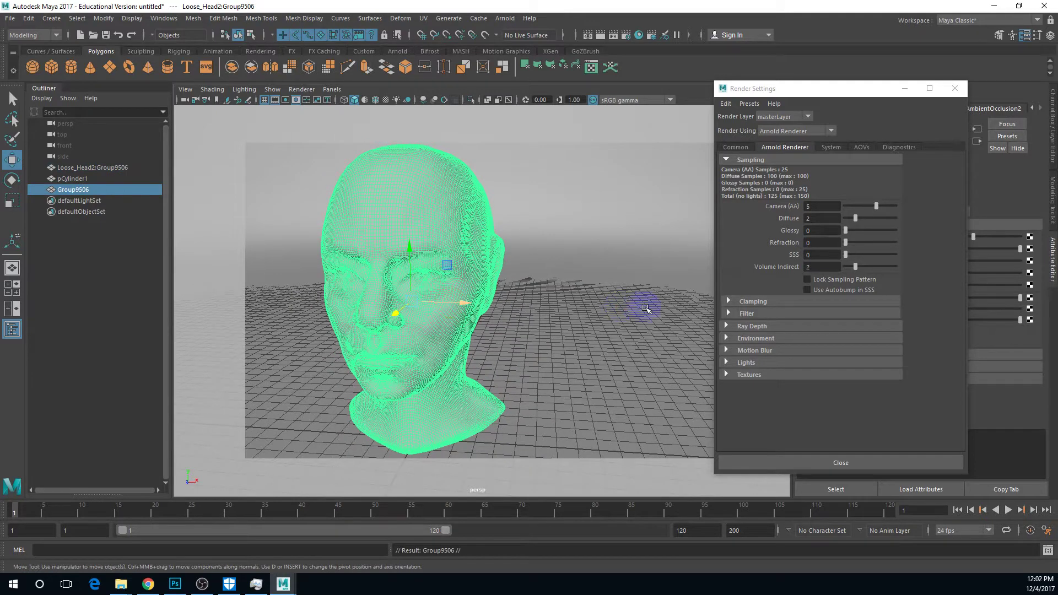
pyautogui.moveTo(466, 302); pyautogui.dragTo(685, 307)
pyautogui.press('r')
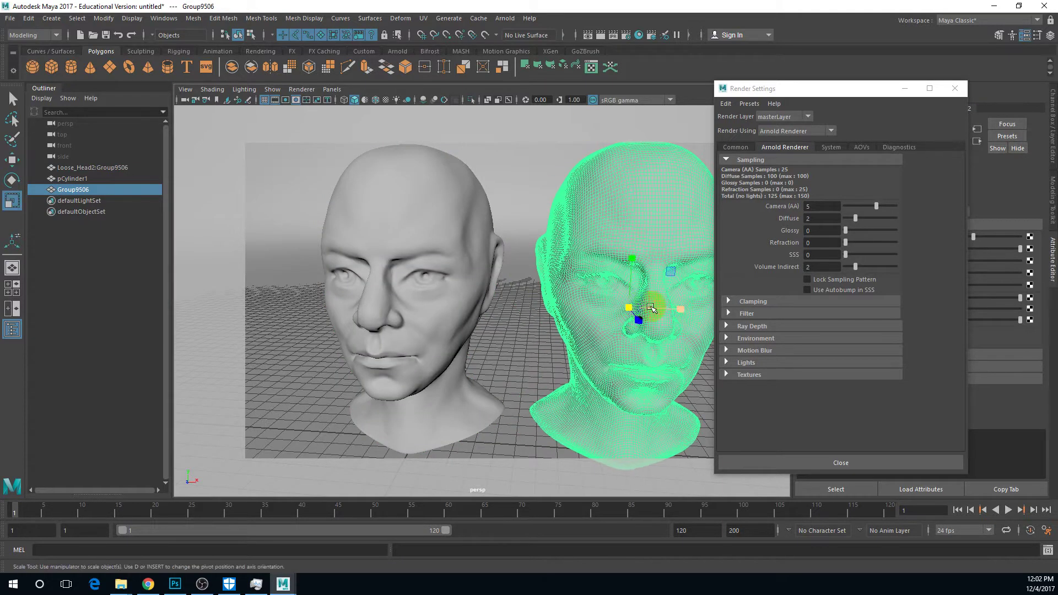
# Step: Rotate the copied head 90 degrees about its vertical axis into profile and move it slightly back in depth
pyautogui.press('e')
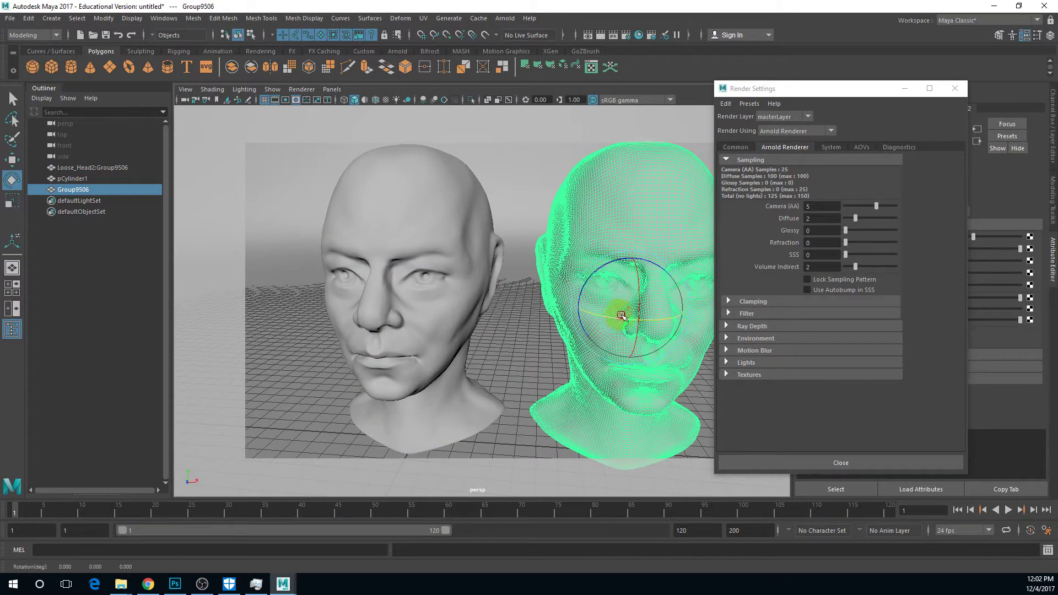
pyautogui.moveTo(622, 321); pyautogui.dragTo(688, 325)
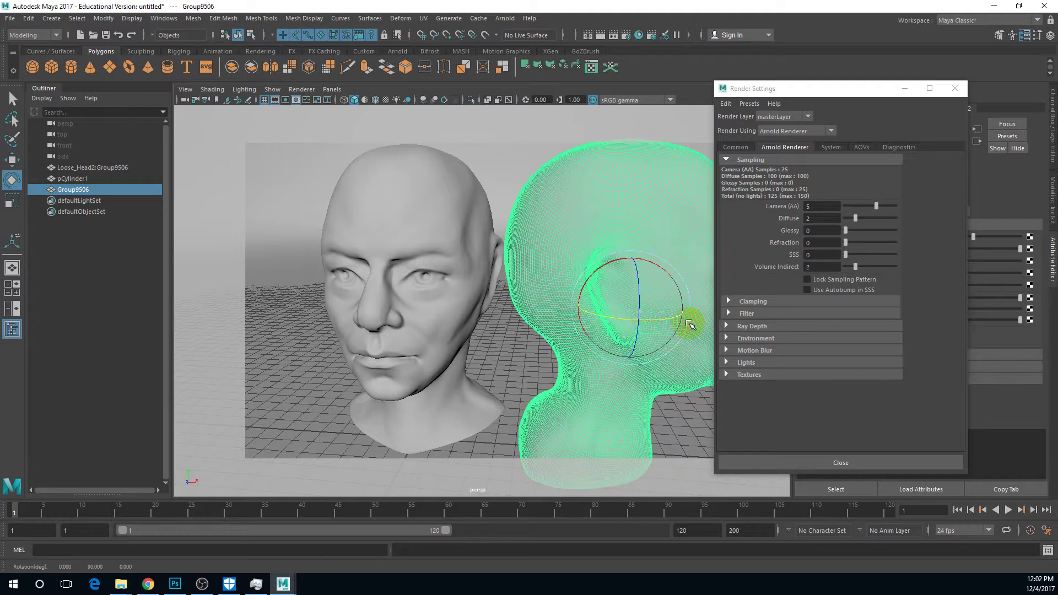
pyautogui.press('w')
pyautogui.moveTo(619, 300)
pyautogui.mouseDown()
pyautogui.moveTo(607, 285)
pyautogui.moveTo(619, 285)
pyautogui.mouseUp()
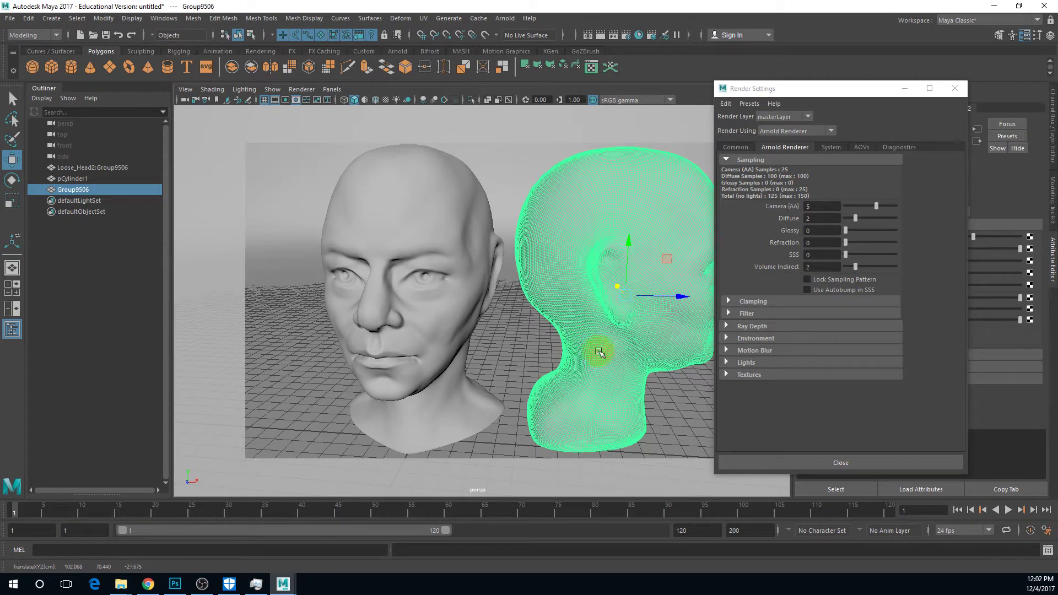
# Step: Center both heads within the resolution gate and set the render image size preset to HD_1080
pyautogui.moveTo(861, 89); pyautogui.dragTo(937, 226)
pyautogui.keyDown('alt'); pyautogui.moveTo(464, 231); pyautogui.dragTo(415, 225, button='middle'); pyautogui.keyUp('alt')
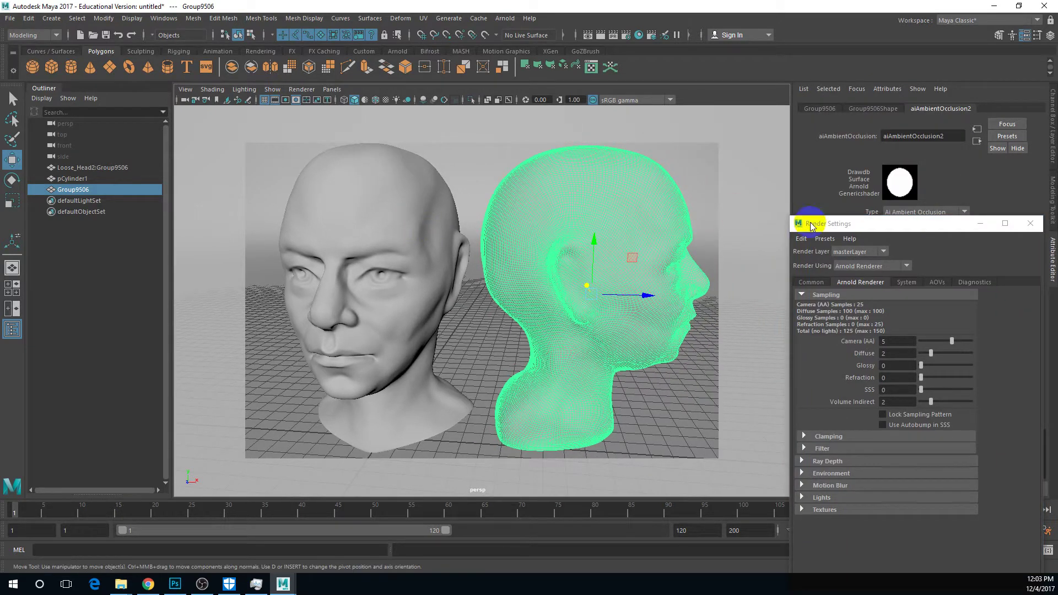
pyautogui.moveTo(809, 226); pyautogui.dragTo(671, 109)
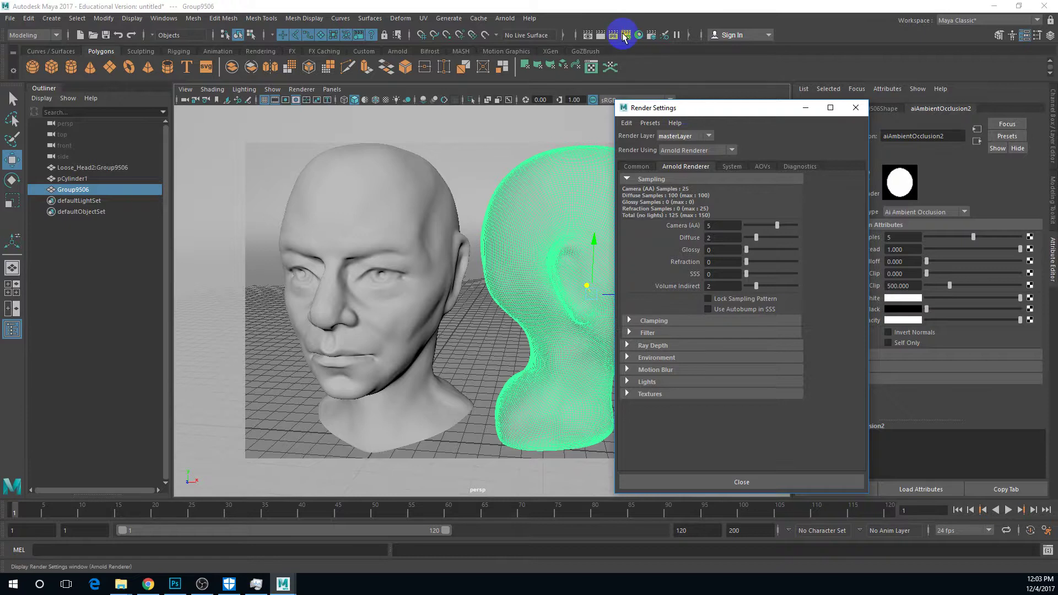
pyautogui.click(637, 165)
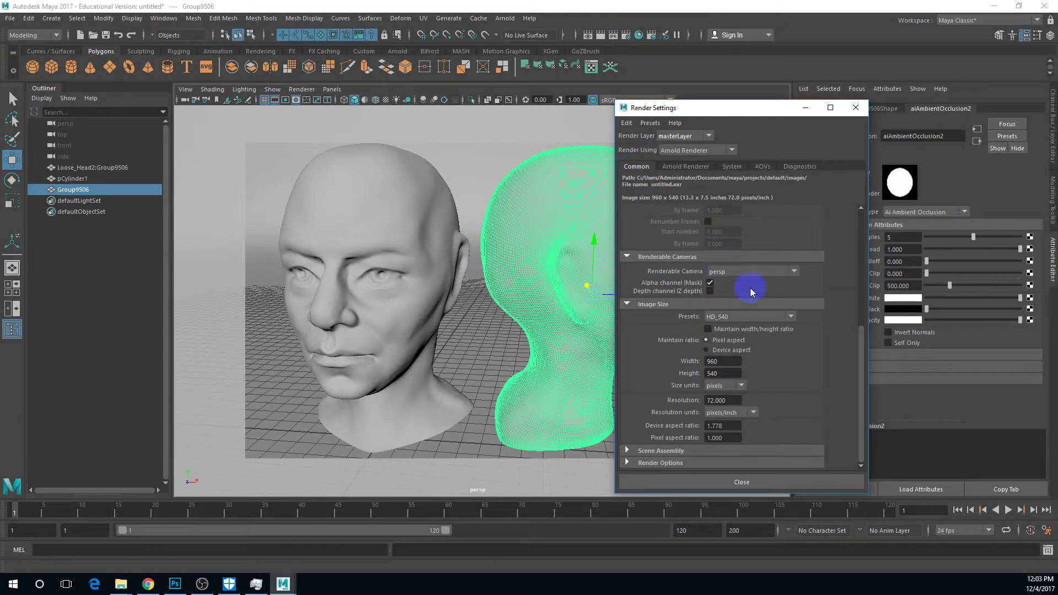
pyautogui.click(757, 317)
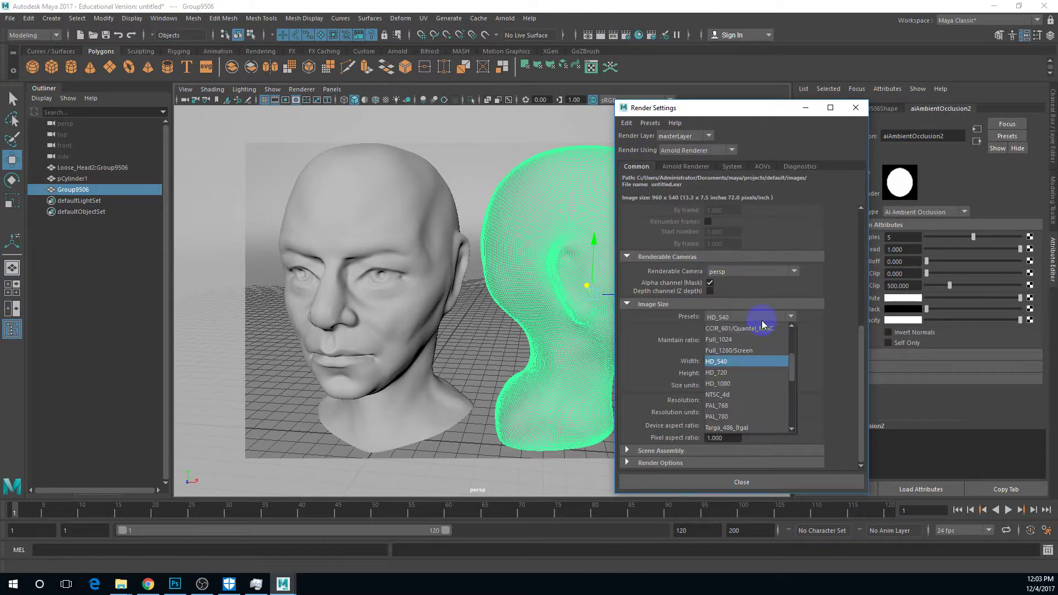
pyautogui.click(752, 350)
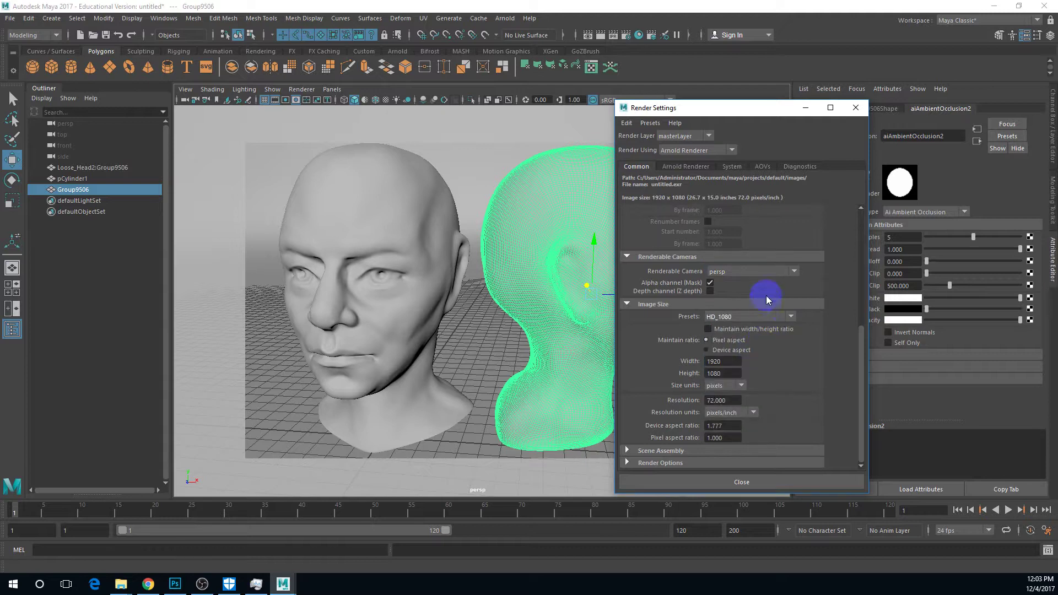
# Step: Try Camera (AA) sampling at 8 in the Arnold sampling settings and set it back to 5
pyautogui.click(683, 166)
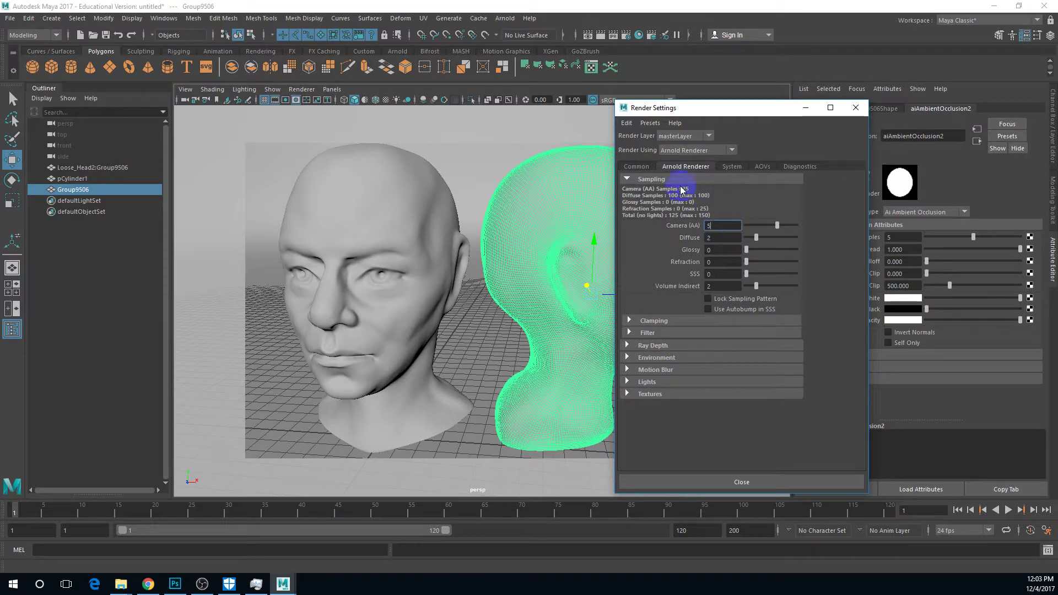
pyautogui.doubleClick(720, 227)
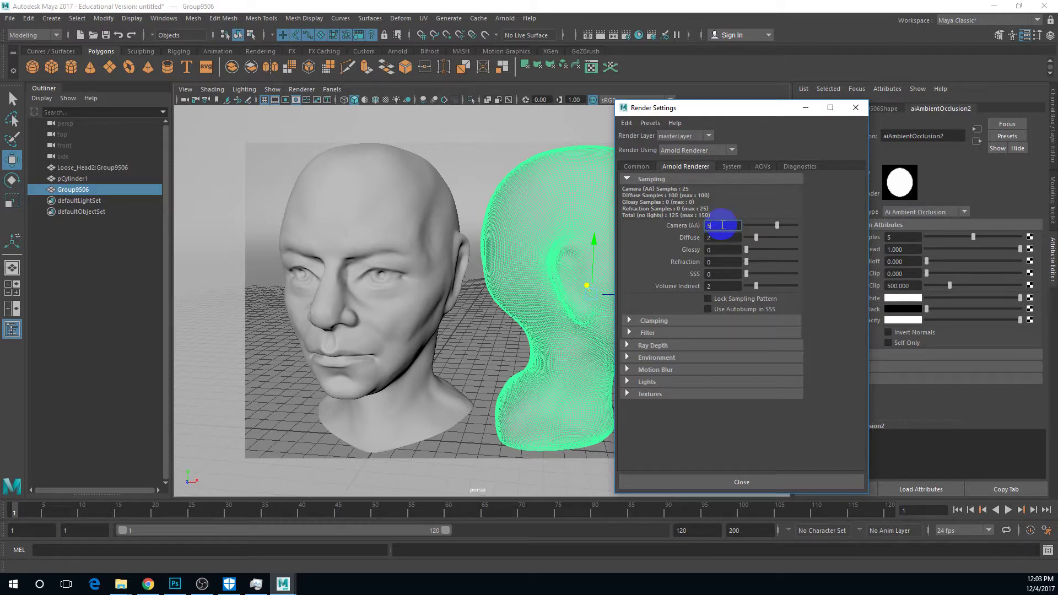
pyautogui.click(739, 226)
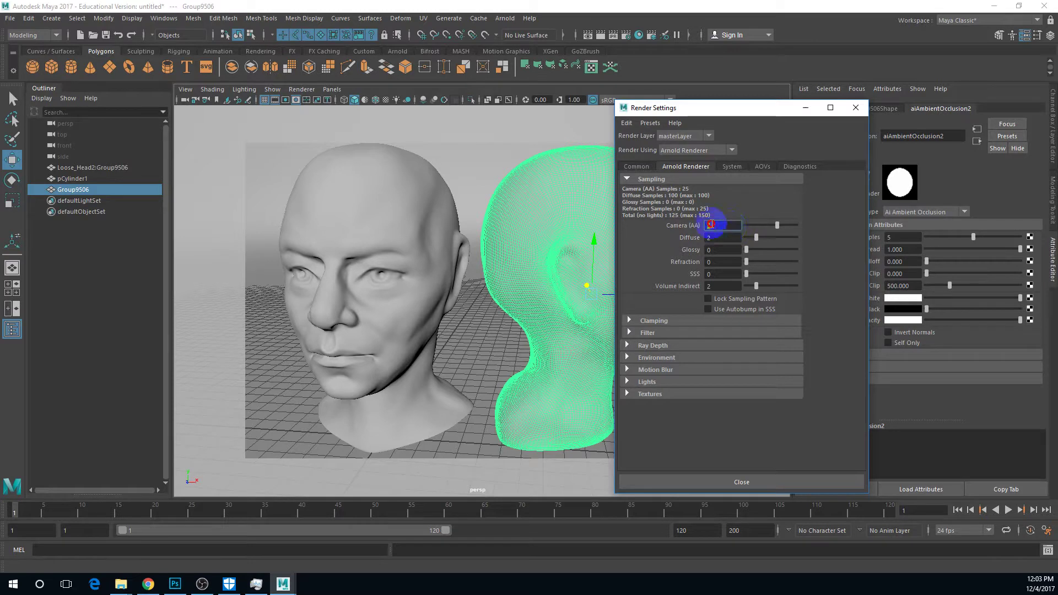
pyautogui.doubleClick(722, 229)
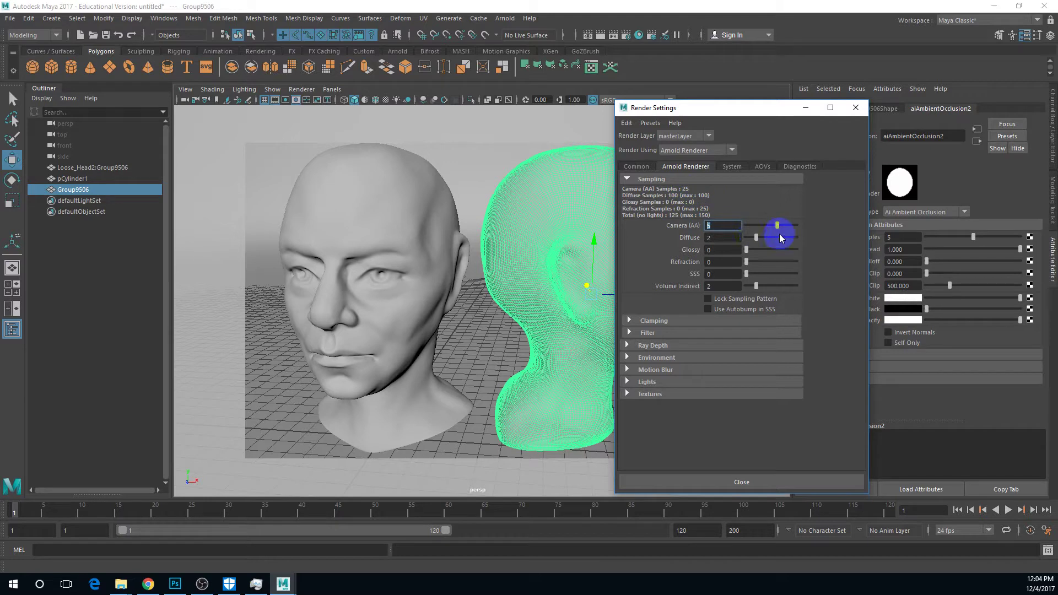
pyautogui.moveTo(778, 226); pyautogui.dragTo(787, 226)
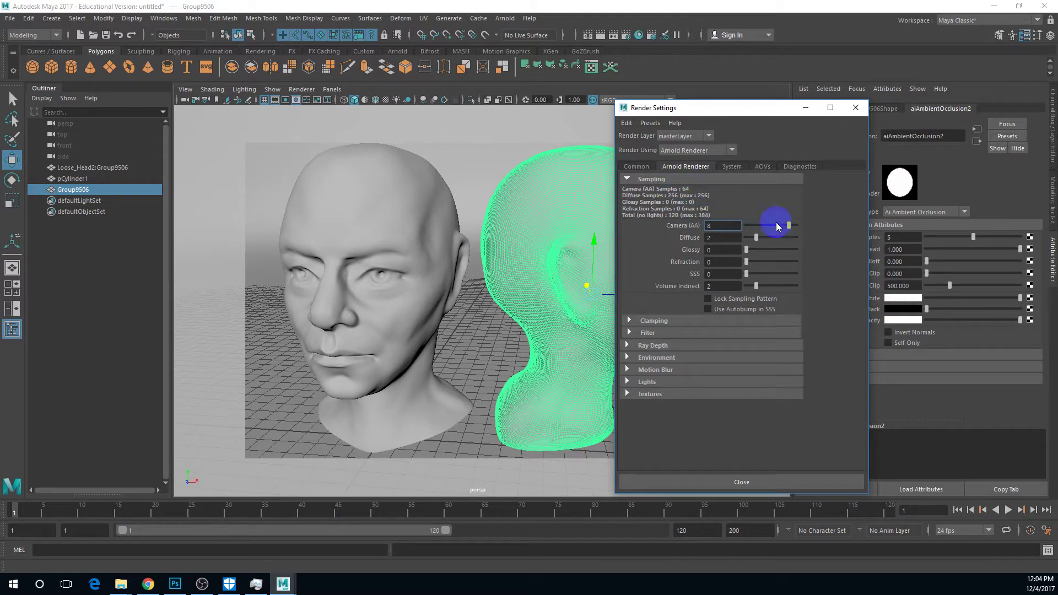
pyautogui.moveTo(788, 225); pyautogui.dragTo(777, 229)
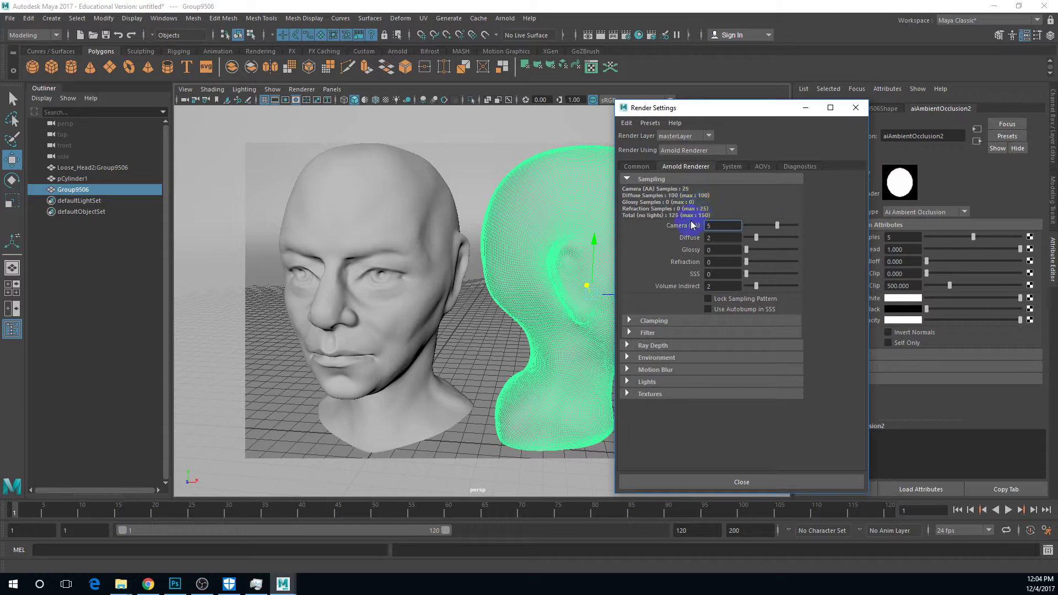
pyautogui.doubleClick(713, 226)
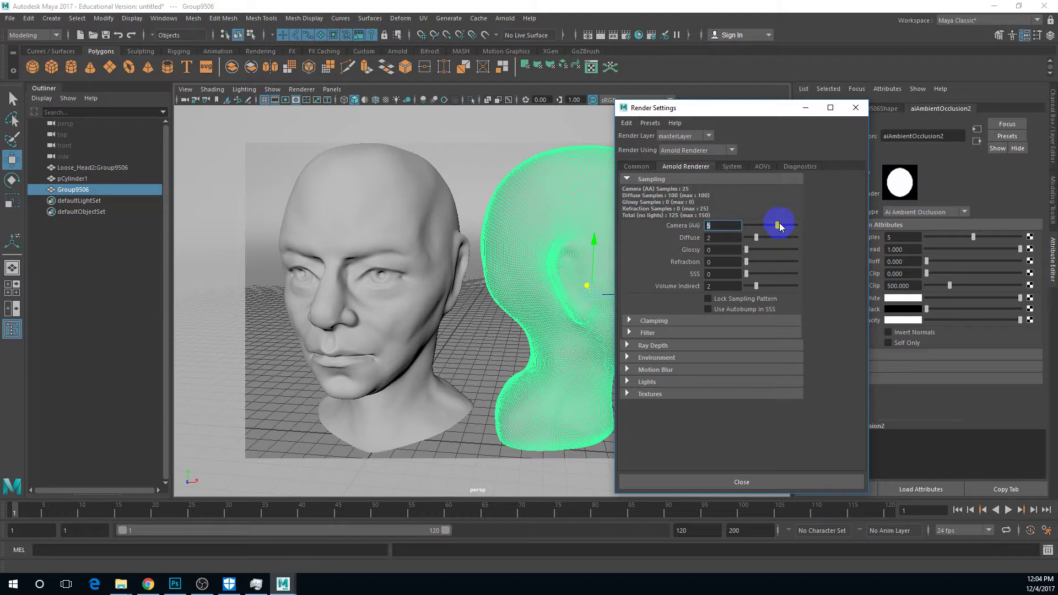
pyautogui.moveTo(777, 225); pyautogui.dragTo(785, 227)
pyautogui.moveTo(787, 228); pyautogui.dragTo(788, 227)
pyautogui.moveTo(787, 227); pyautogui.dragTo(776, 227)
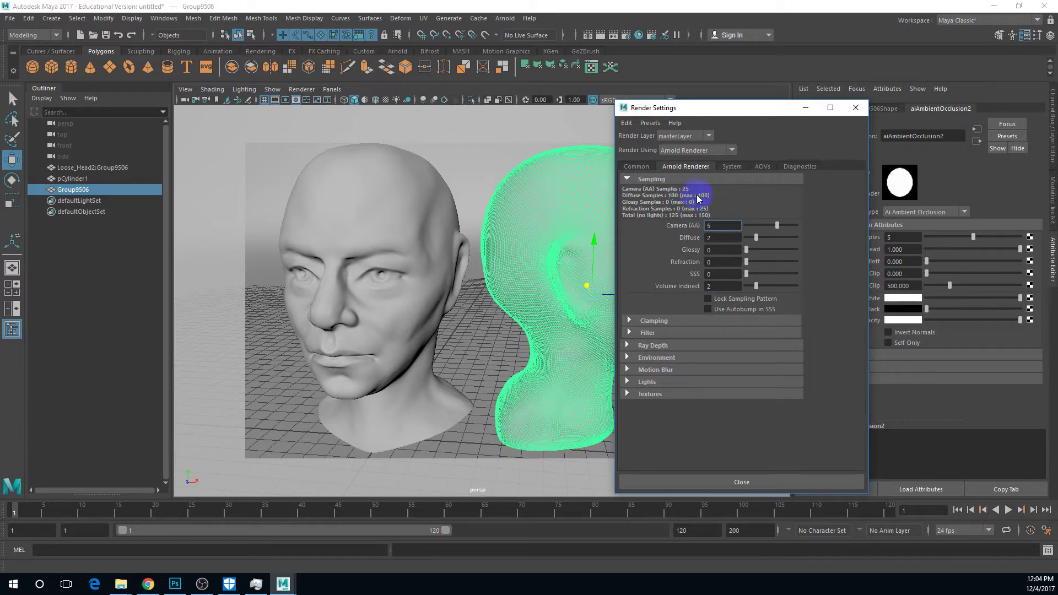
pyautogui.doubleClick(724, 223)
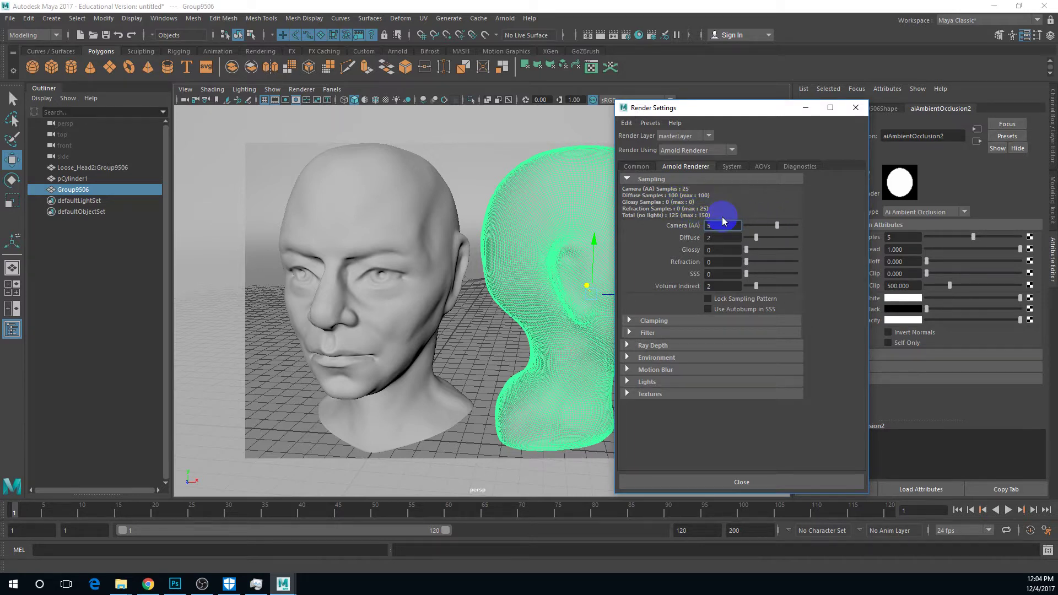
pyautogui.write('5')
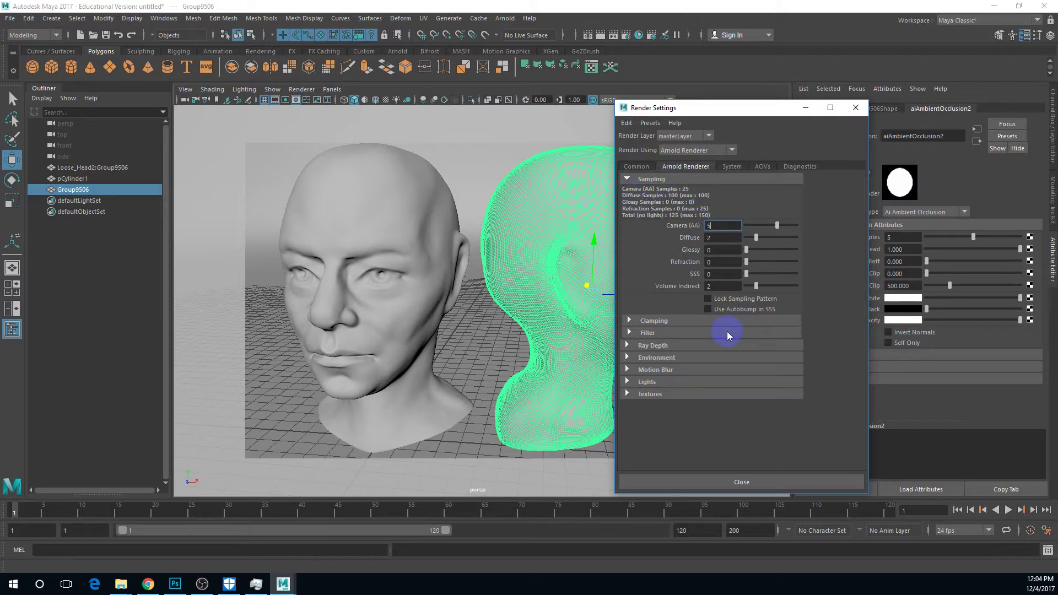
# Step: Keep the Arnold sampling filter type on gaussian and set its width to 3
pyautogui.click(661, 334)
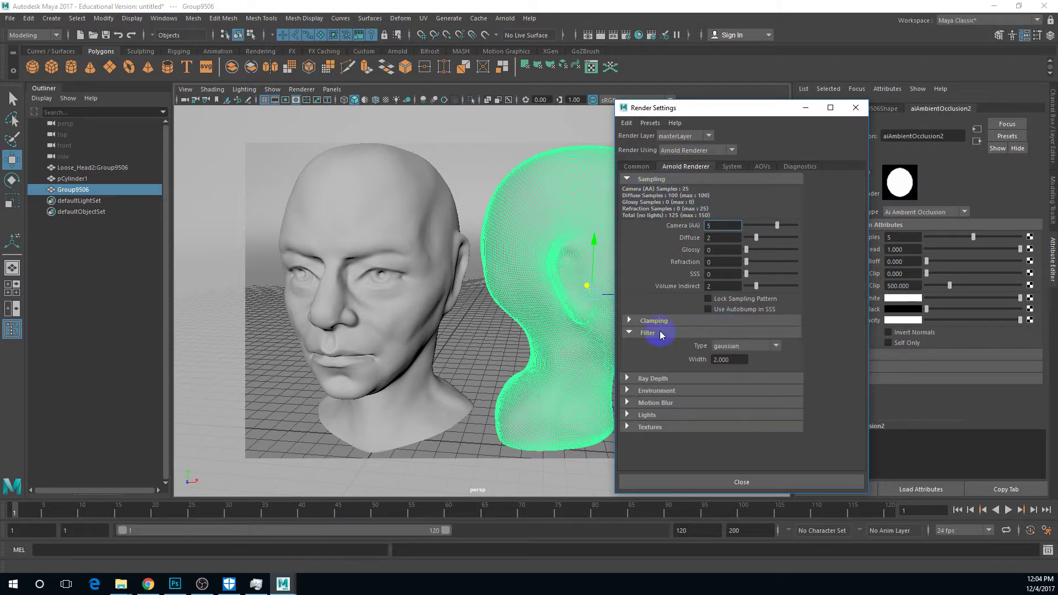
pyautogui.click(733, 345)
pyautogui.click(733, 349)
pyautogui.click(735, 359)
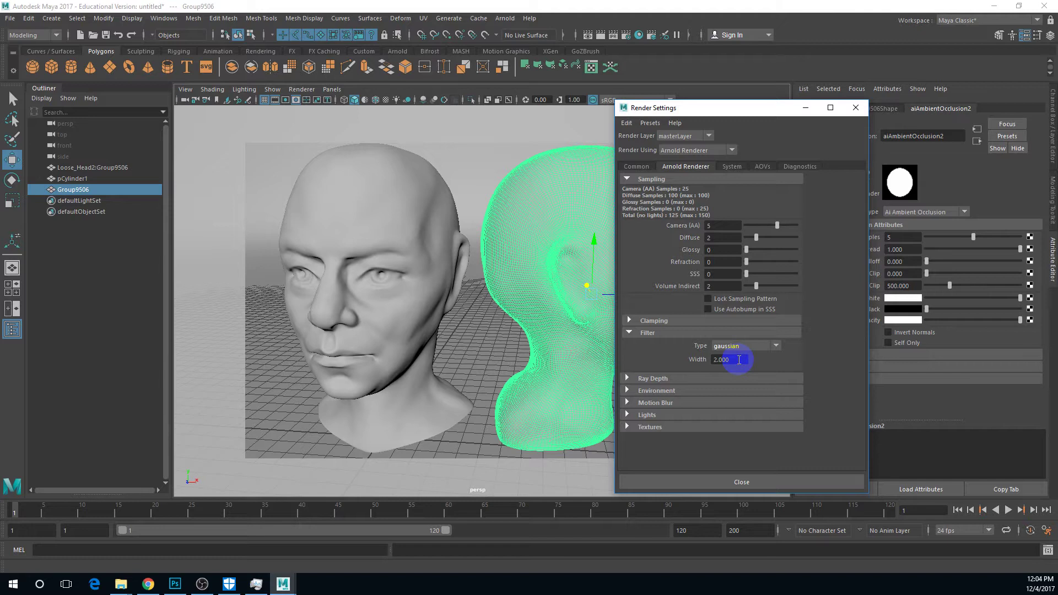
pyautogui.doubleClick(739, 359)
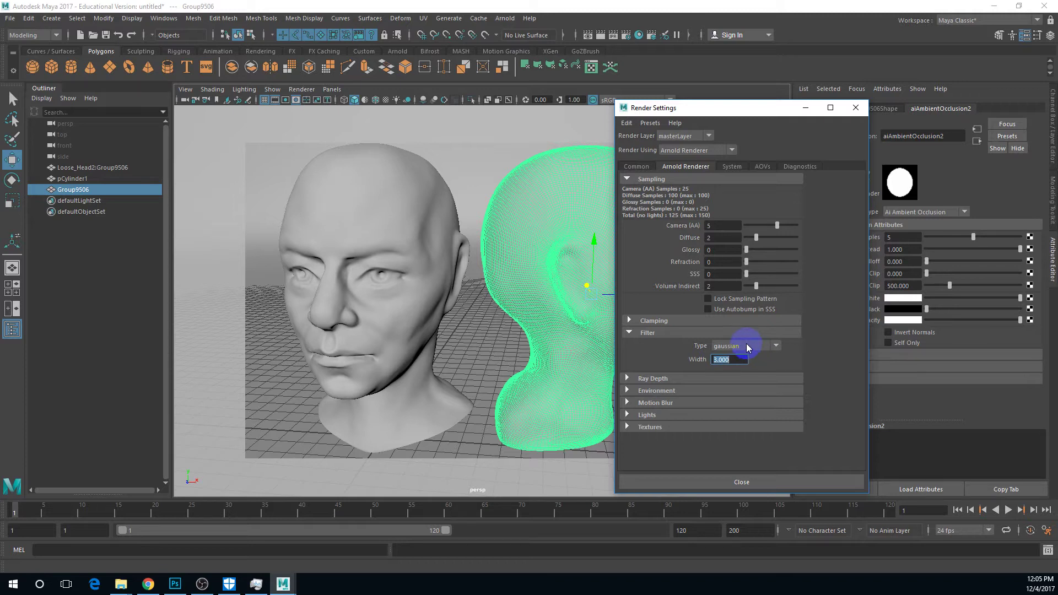
# Step: Render both heads and refresh the perspective viewport's resolution gate to match the 1920 x 1080 image size
pyautogui.click(601, 37)
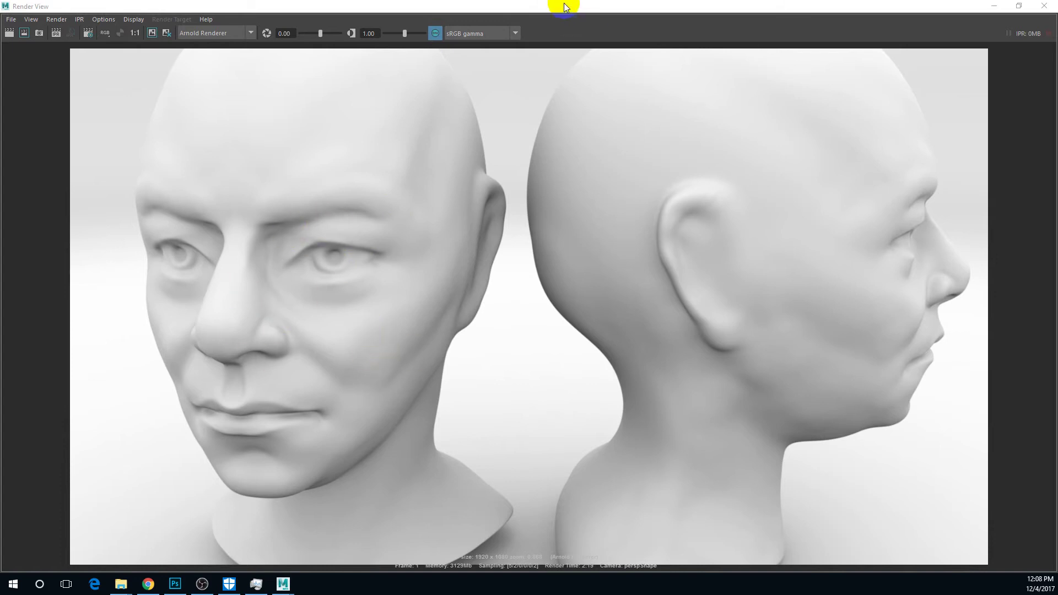
pyautogui.moveTo(566, 4); pyautogui.dragTo(536, 211)
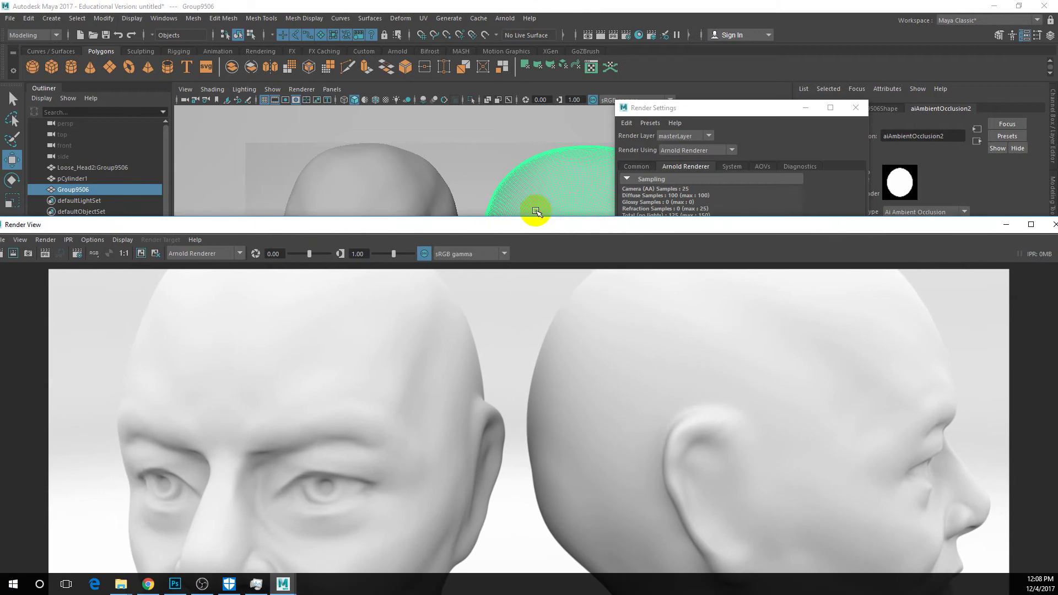
pyautogui.click(285, 99)
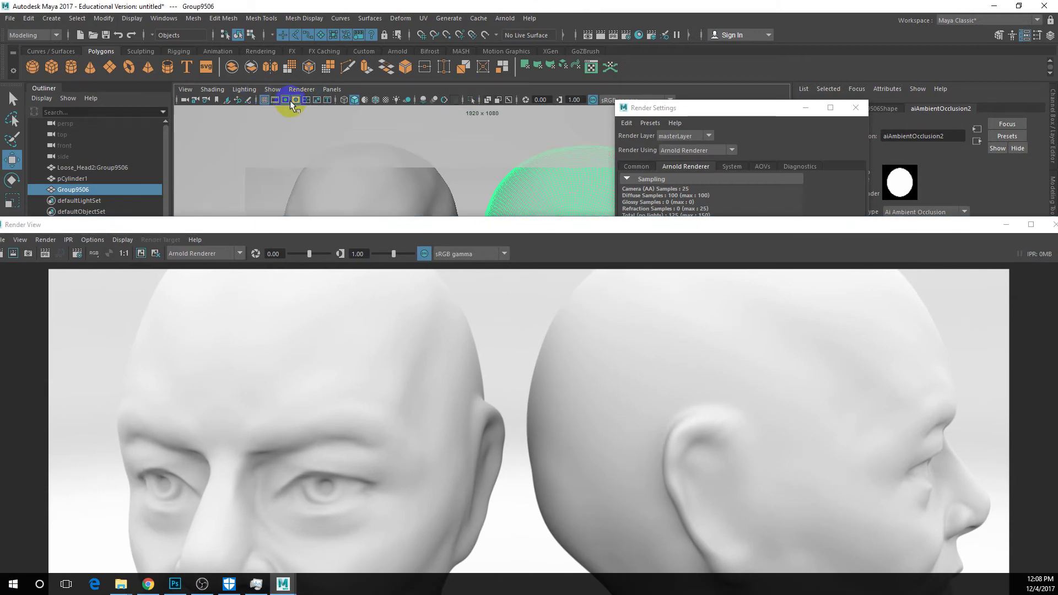
pyautogui.doubleClick(337, 226)
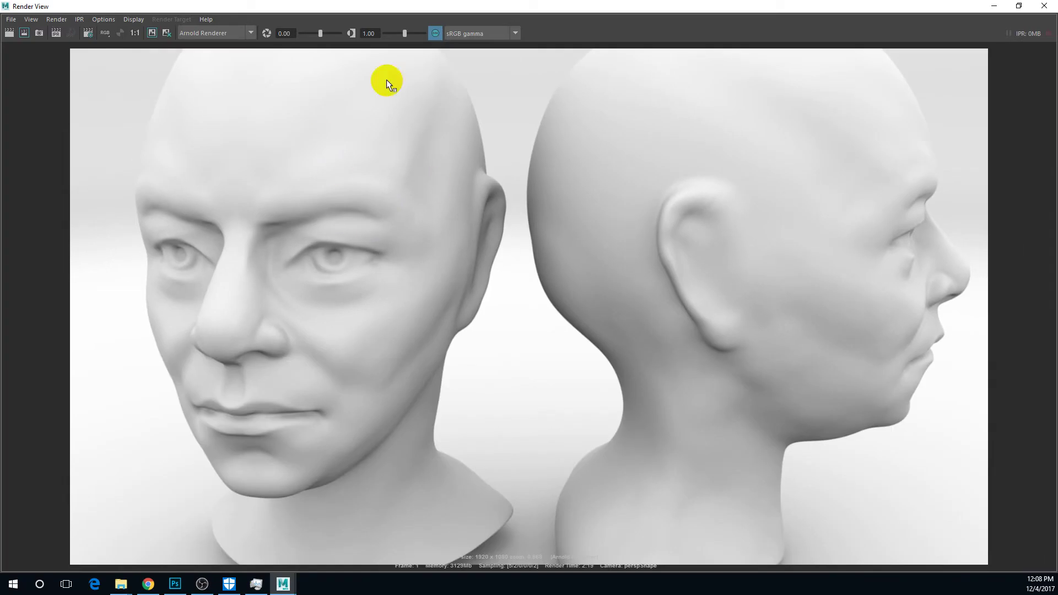
pyautogui.click(993, 6)
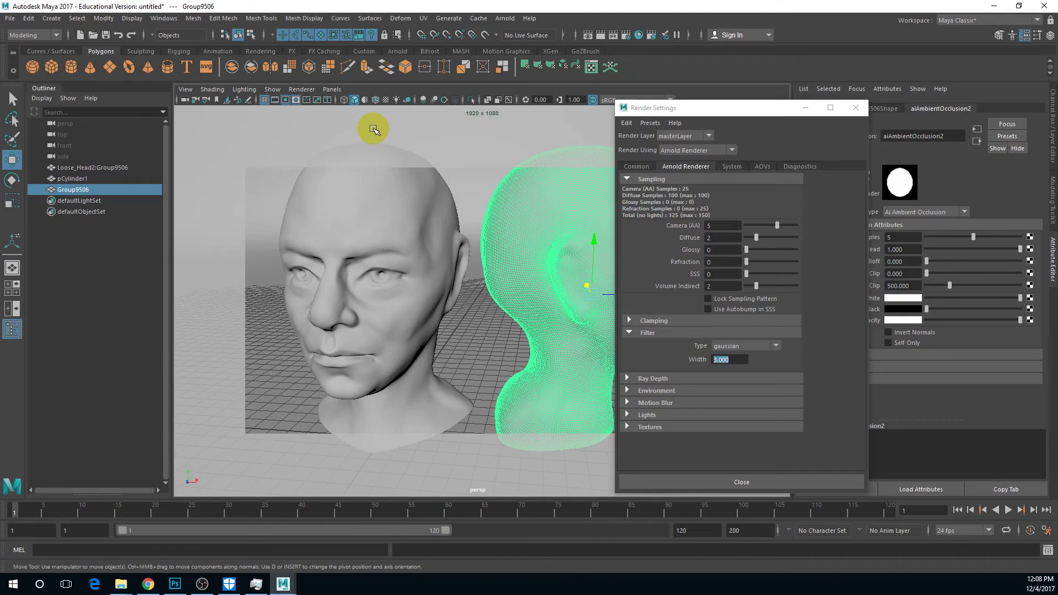